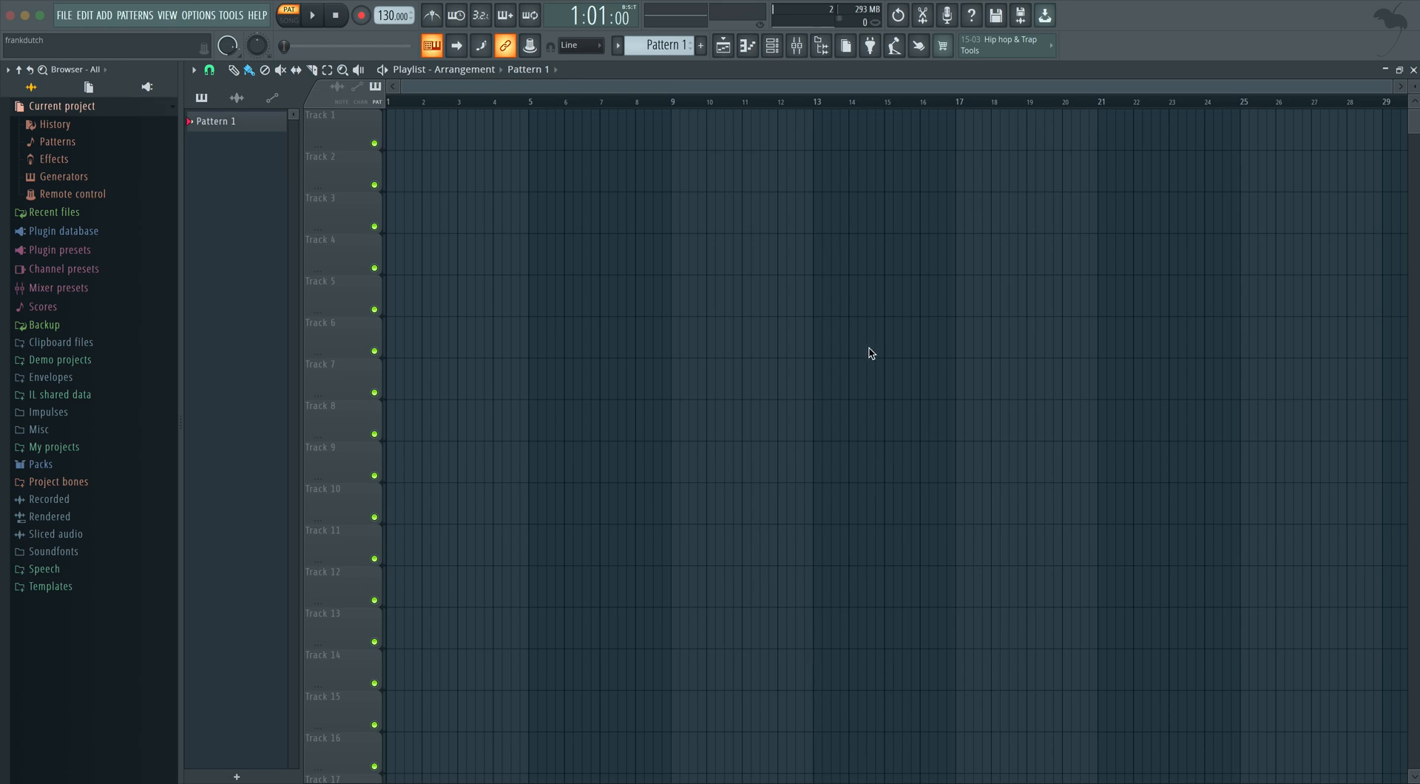
# Examine the mixer's insert tracks and master channel, leaving the playlist in view.
pyautogui.click(796, 47)
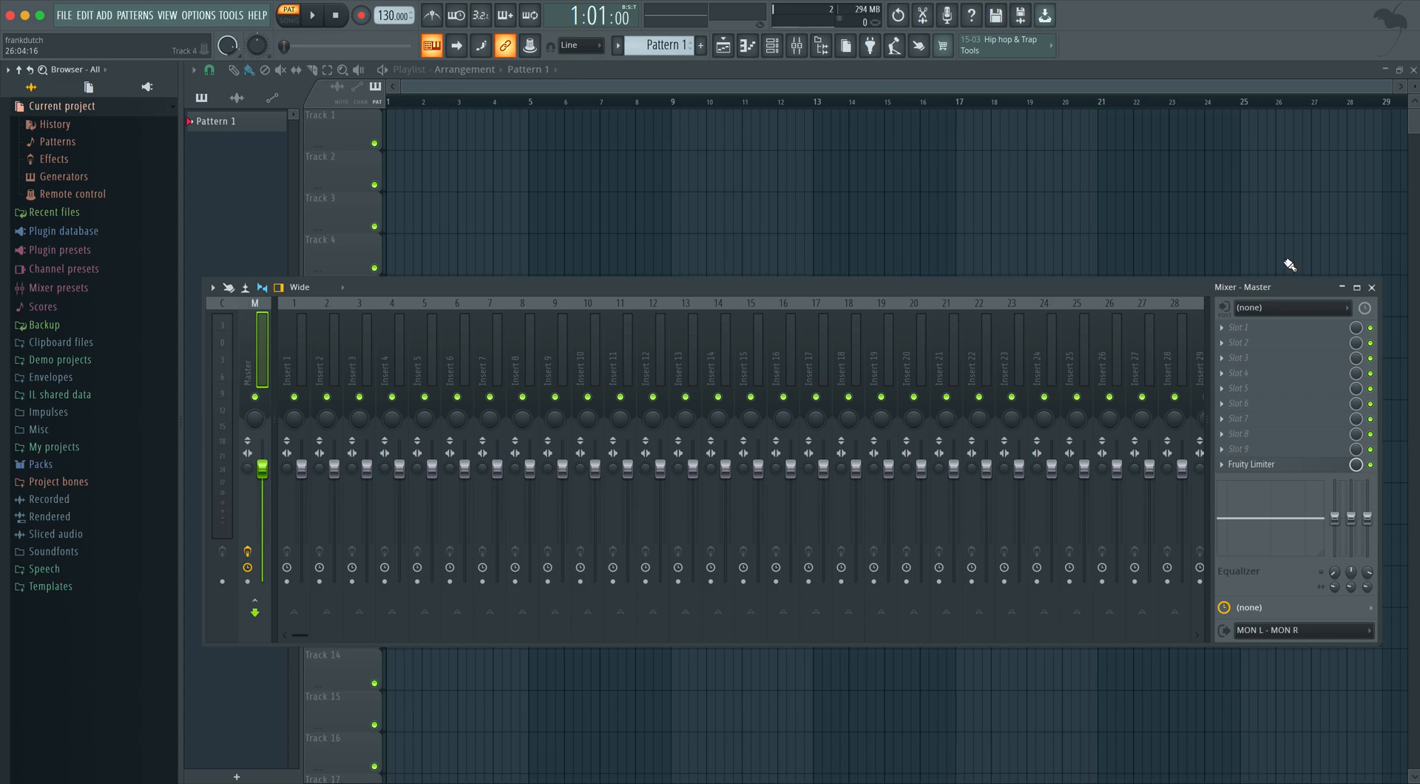
pyautogui.click(1372, 288)
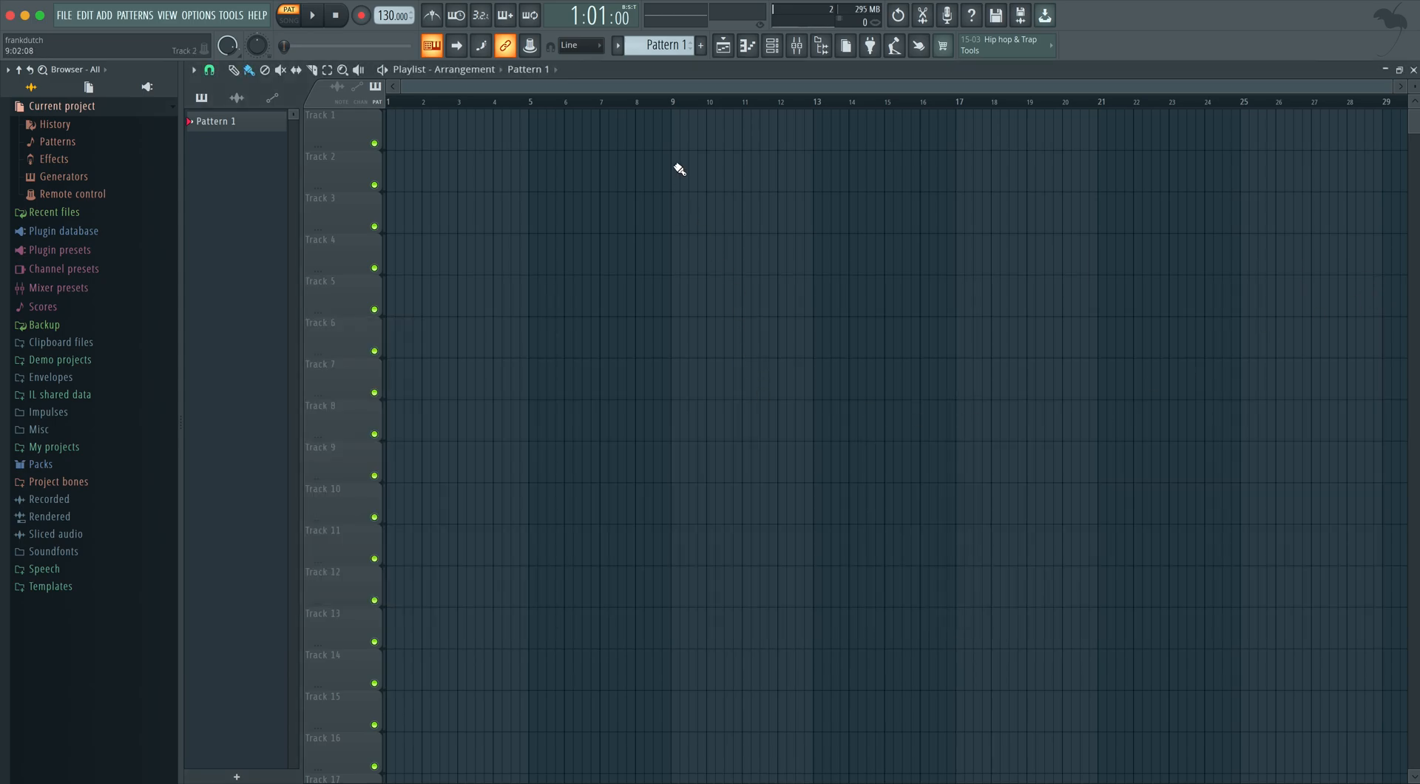
# Open the AdmiralCrumple_KeepsFlowing_Full folder from the Downloads stack in Finder and close the extra Downloads window.
pyautogui.moveTo(429, 780)
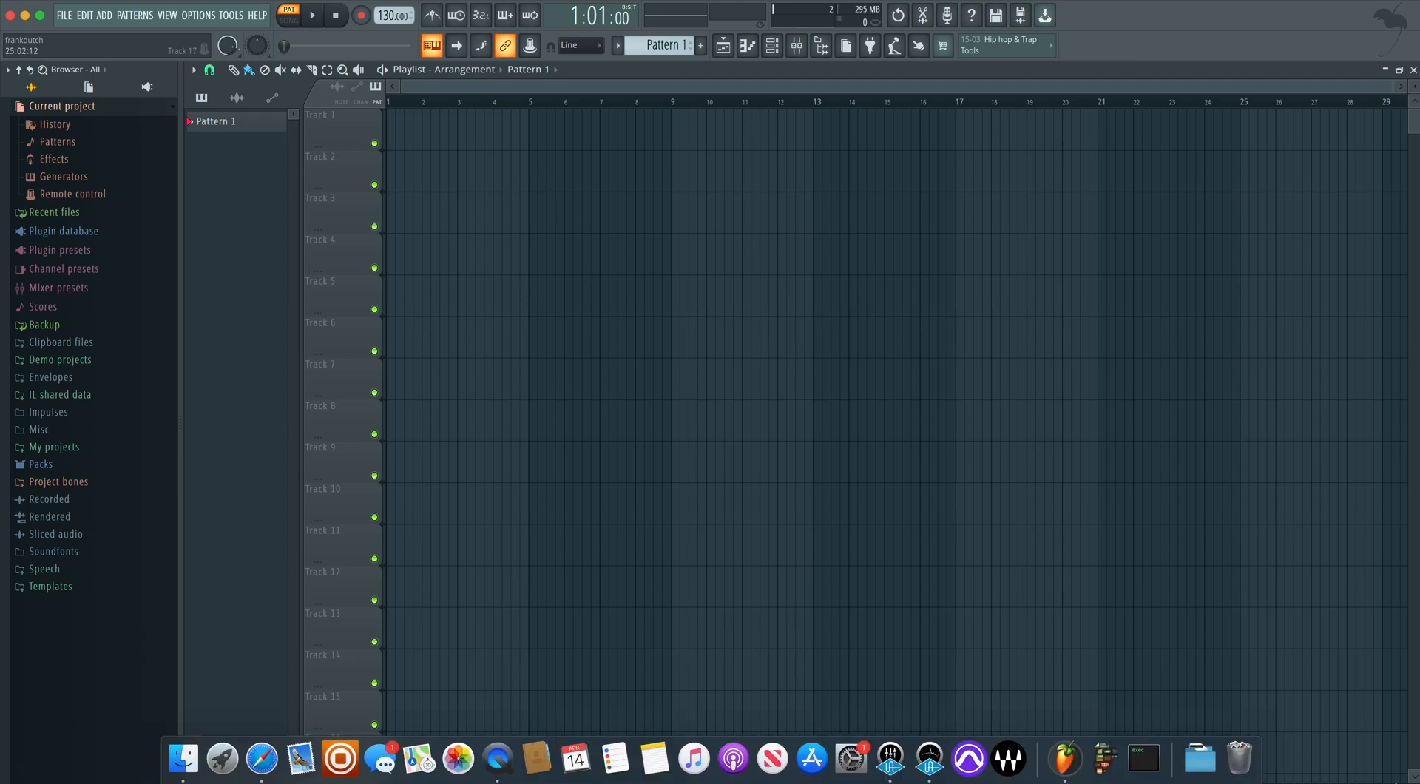
pyautogui.click(1213, 749)
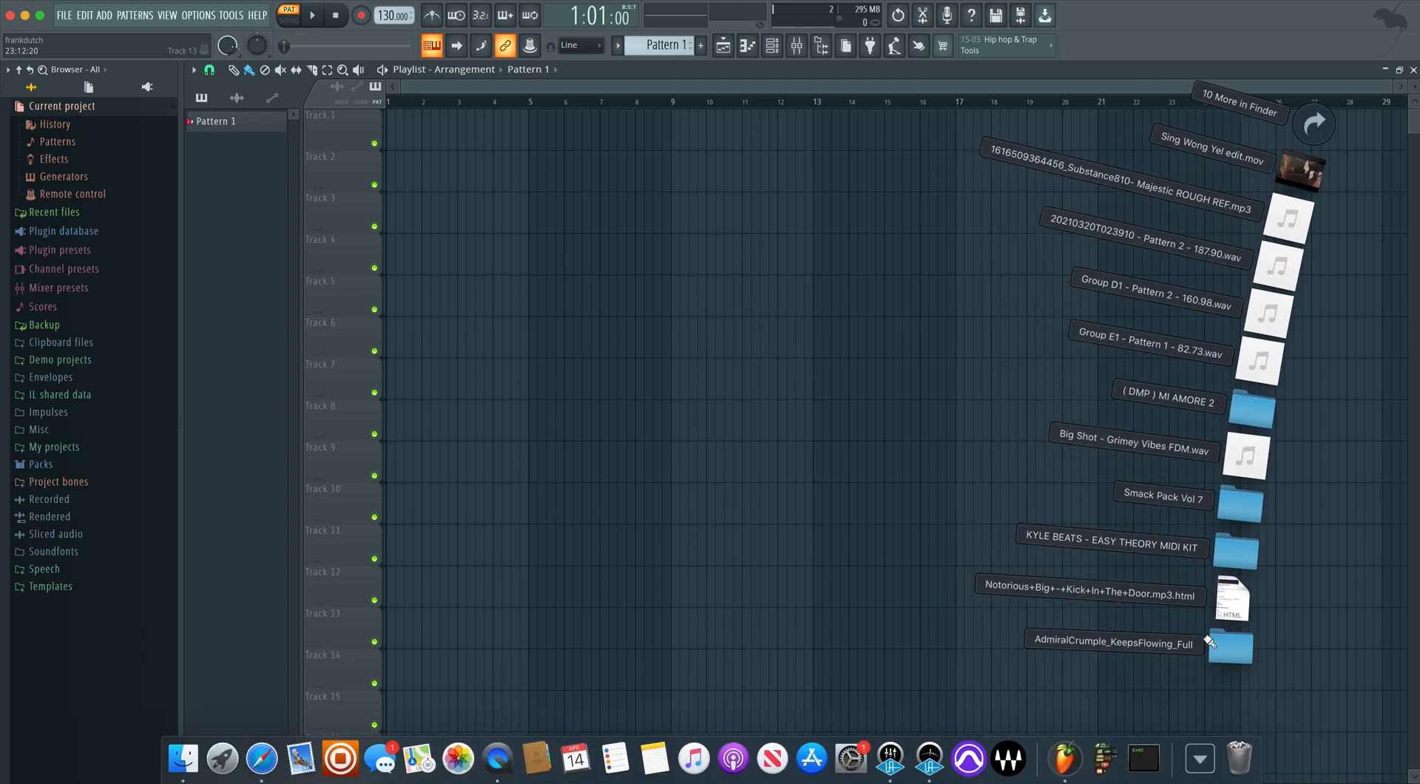
pyautogui.click(1231, 649)
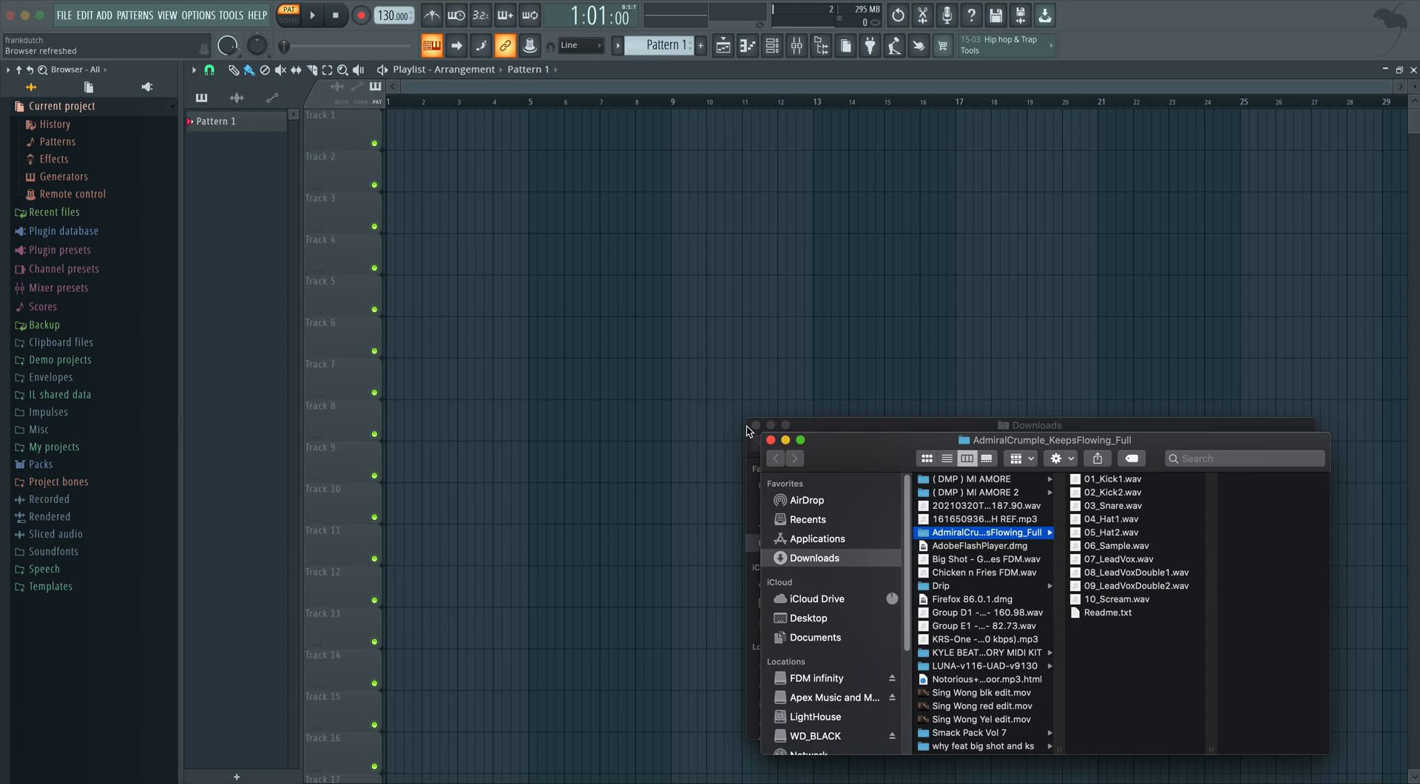
pyautogui.click(756, 425)
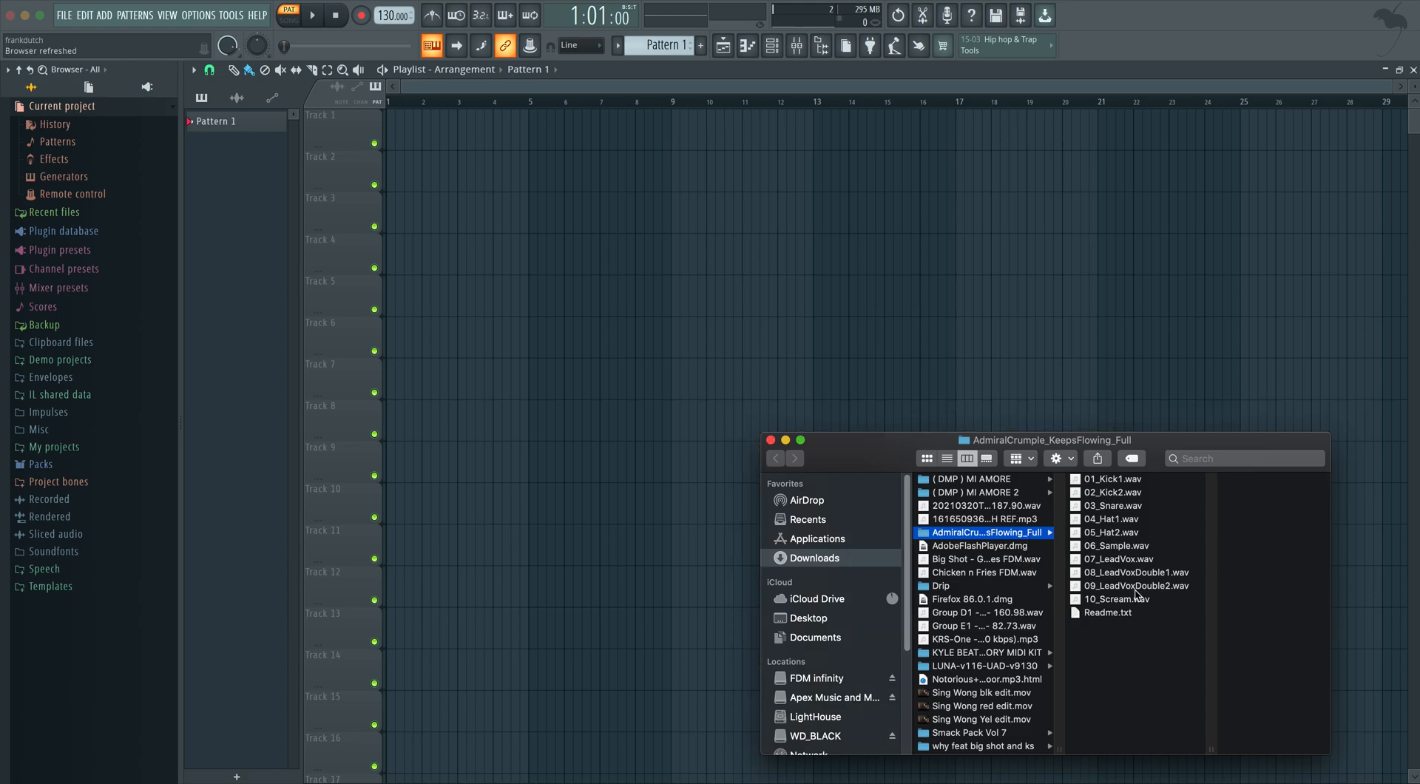
# Import 01_Kick1.wav onto Track 1 and 02_Kick2.wav onto Track 2 of the playlist, both starting at bar 1.
pyautogui.click(1113, 480)
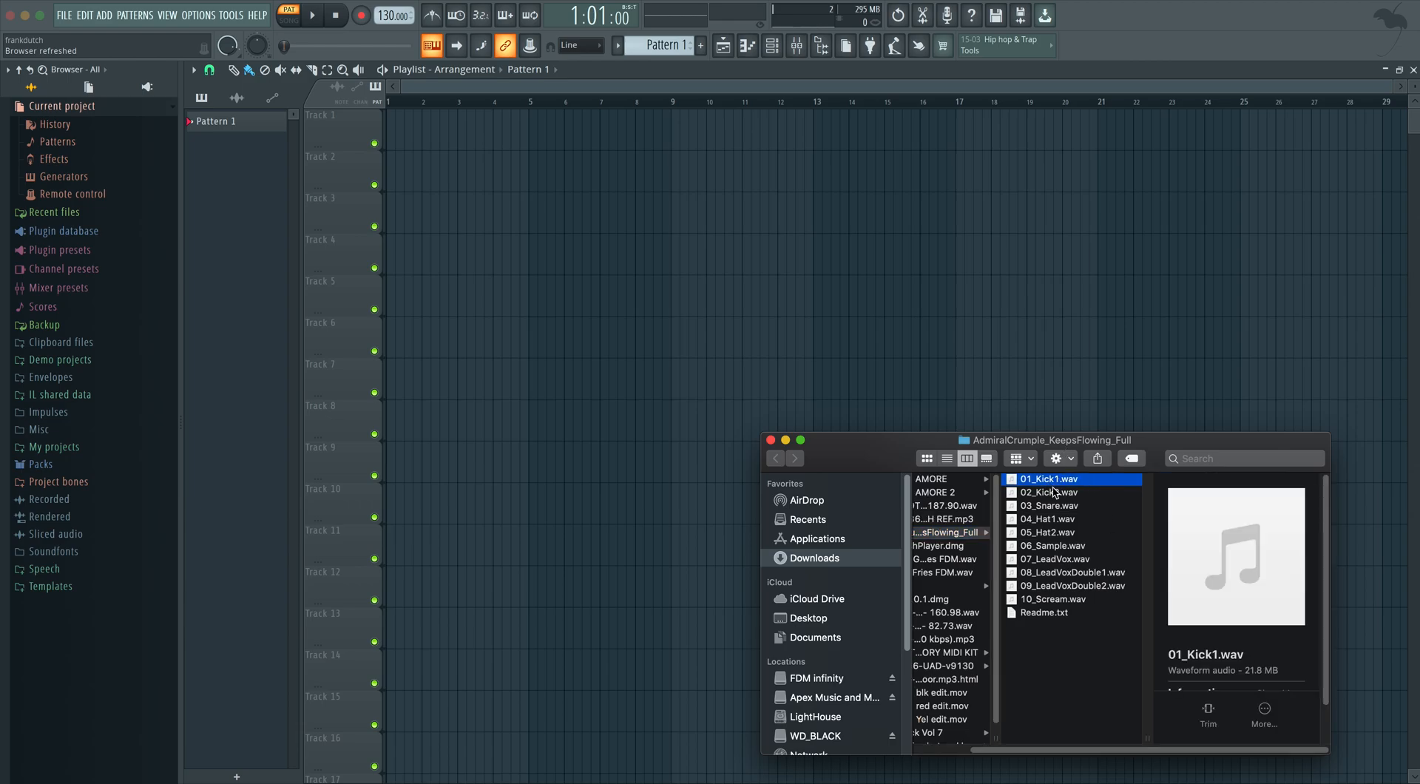
pyautogui.moveTo(1043, 485); pyautogui.dragTo(386, 143)
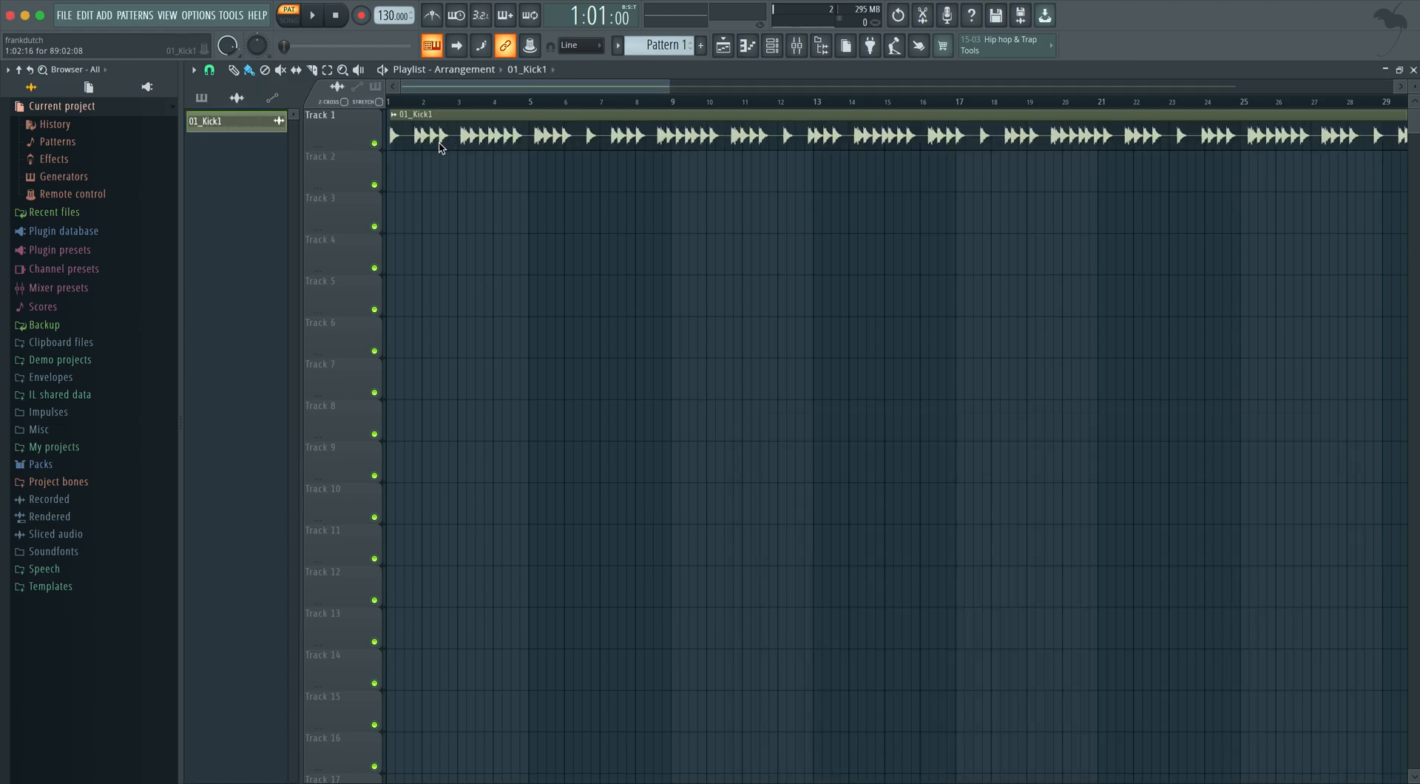
pyautogui.press('super+Tab')
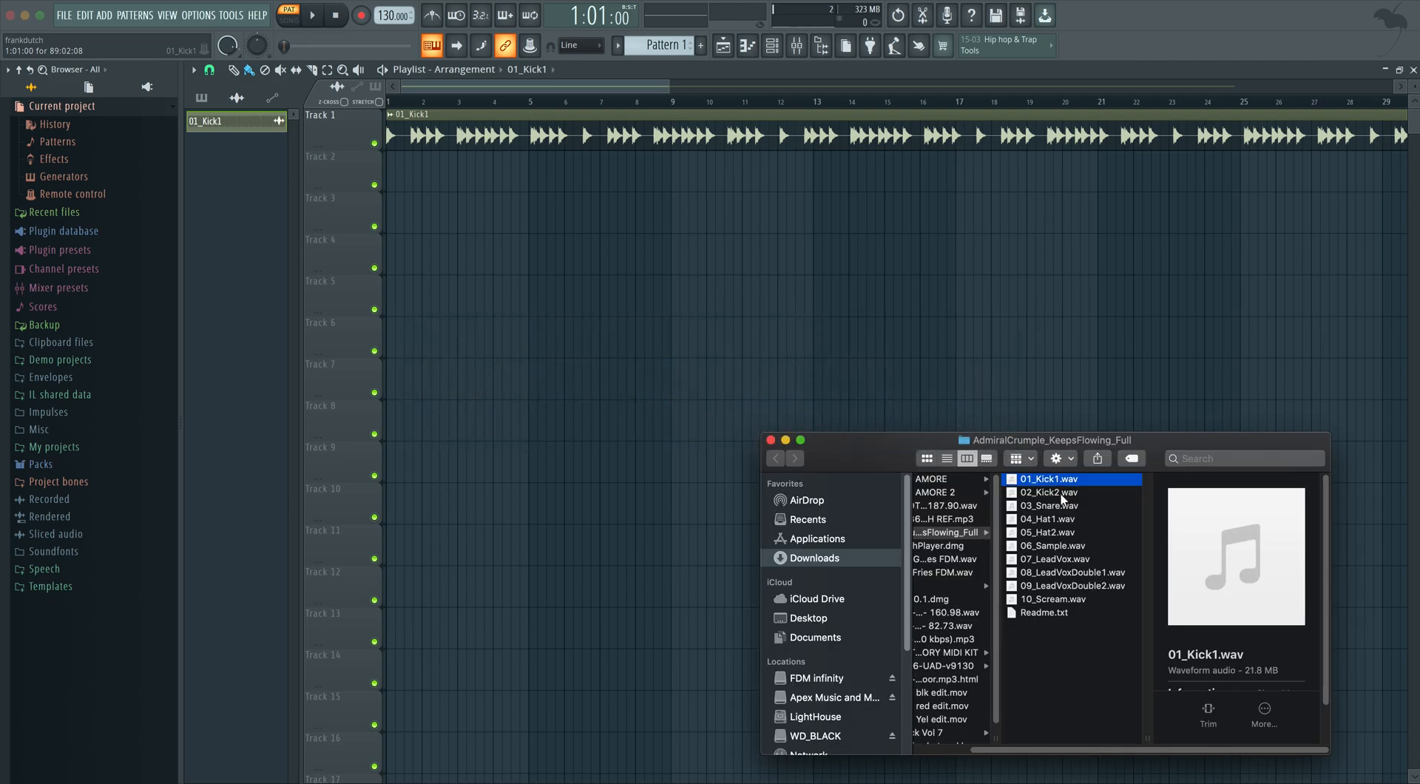
pyautogui.moveTo(1050, 497); pyautogui.dragTo(414, 176)
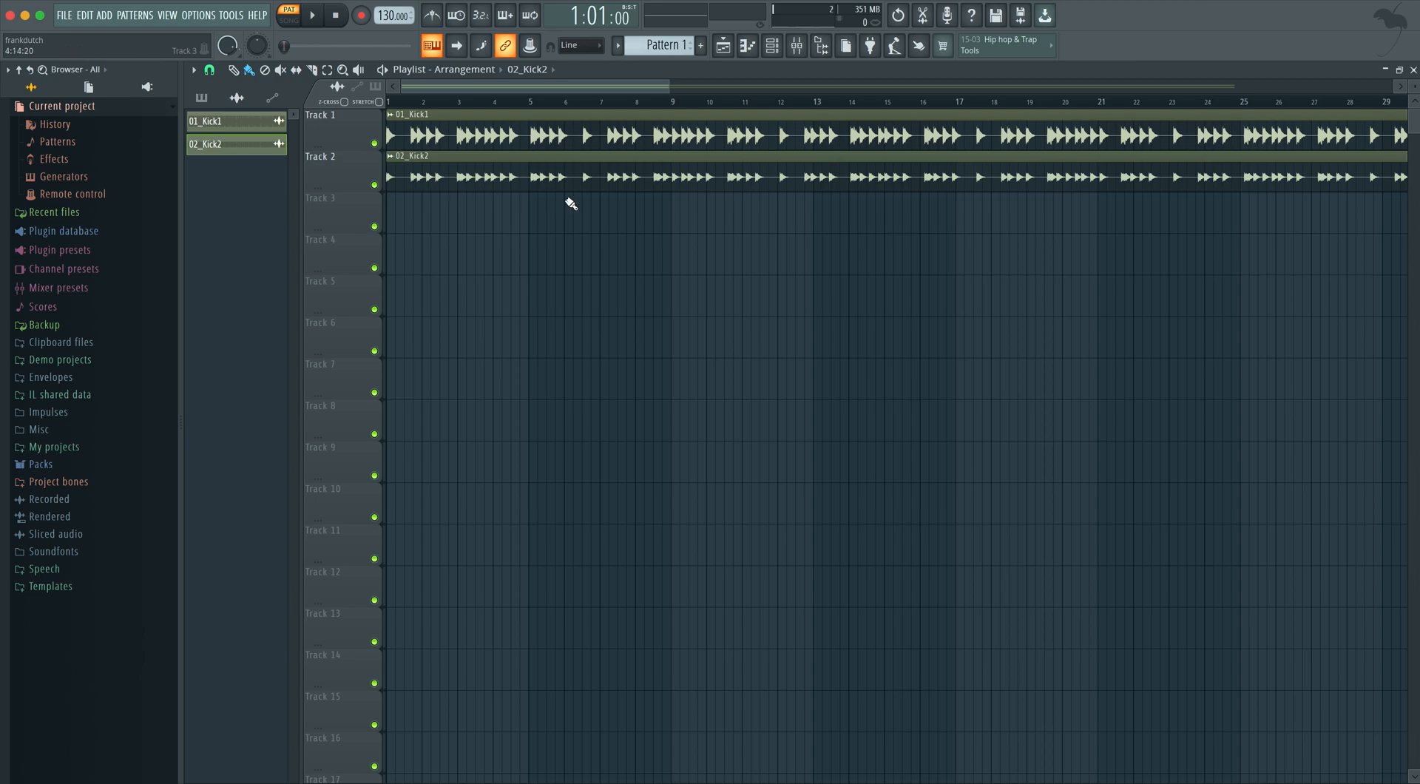
# Import 03_Snare.wav onto Track 3 and align its clip to start at bar 1.
pyautogui.press('super+Tab')
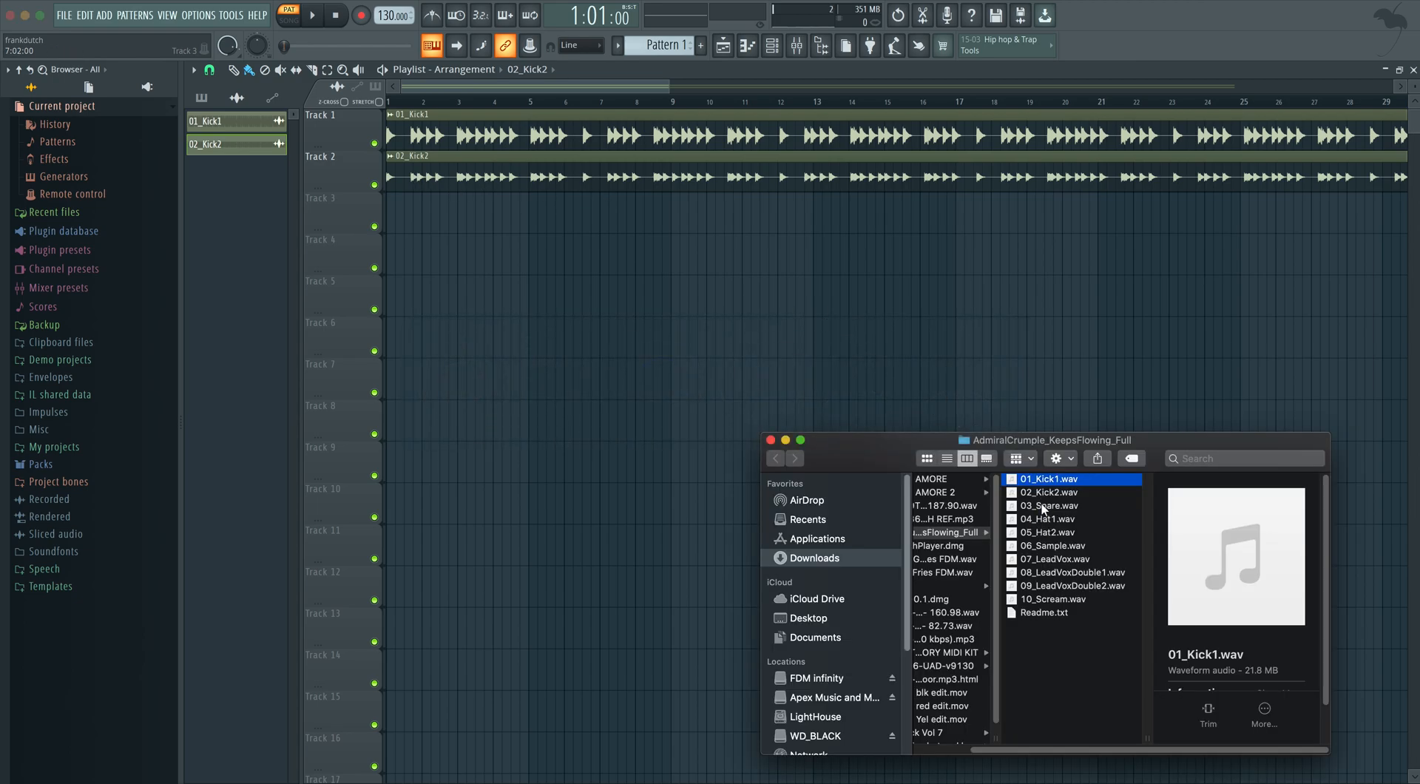
pyautogui.moveTo(1043, 509); pyautogui.dragTo(425, 210)
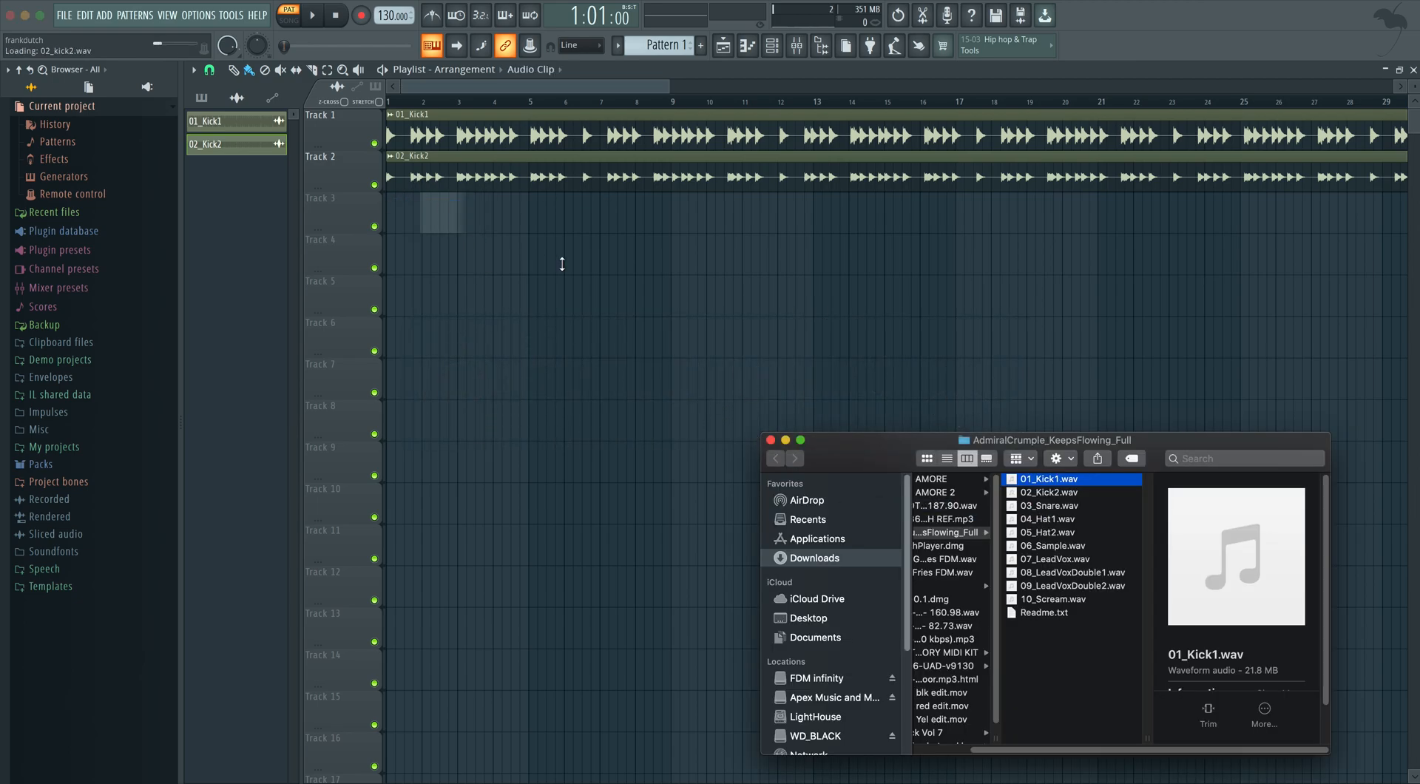
pyautogui.moveTo(521, 211); pyautogui.dragTo(451, 222)
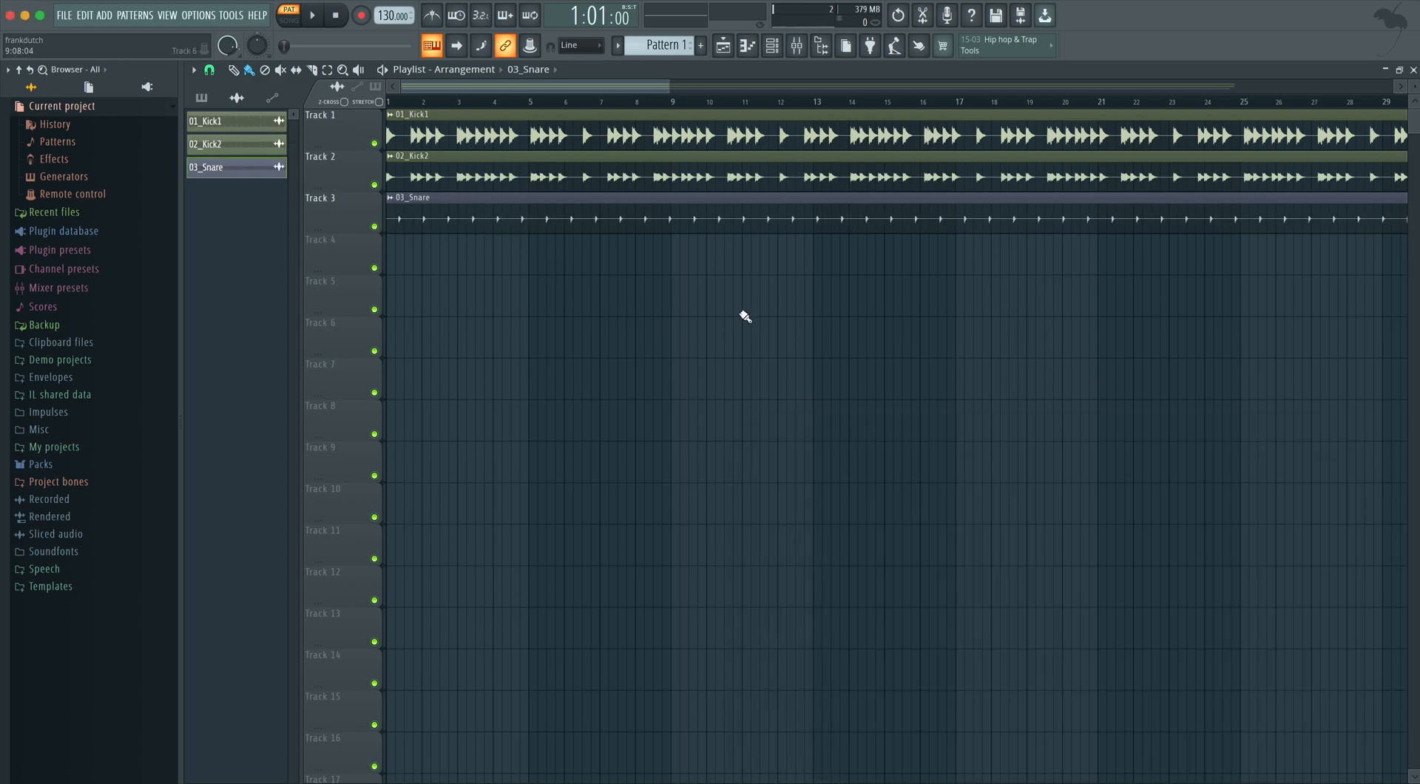
# Import 04_Hat1.wav from the Finder folder onto Track 4 and align its clip to start at bar 1.
pyautogui.press('super+Tab')
pyautogui.press('super+Tab')
pyautogui.press('super+Tab')
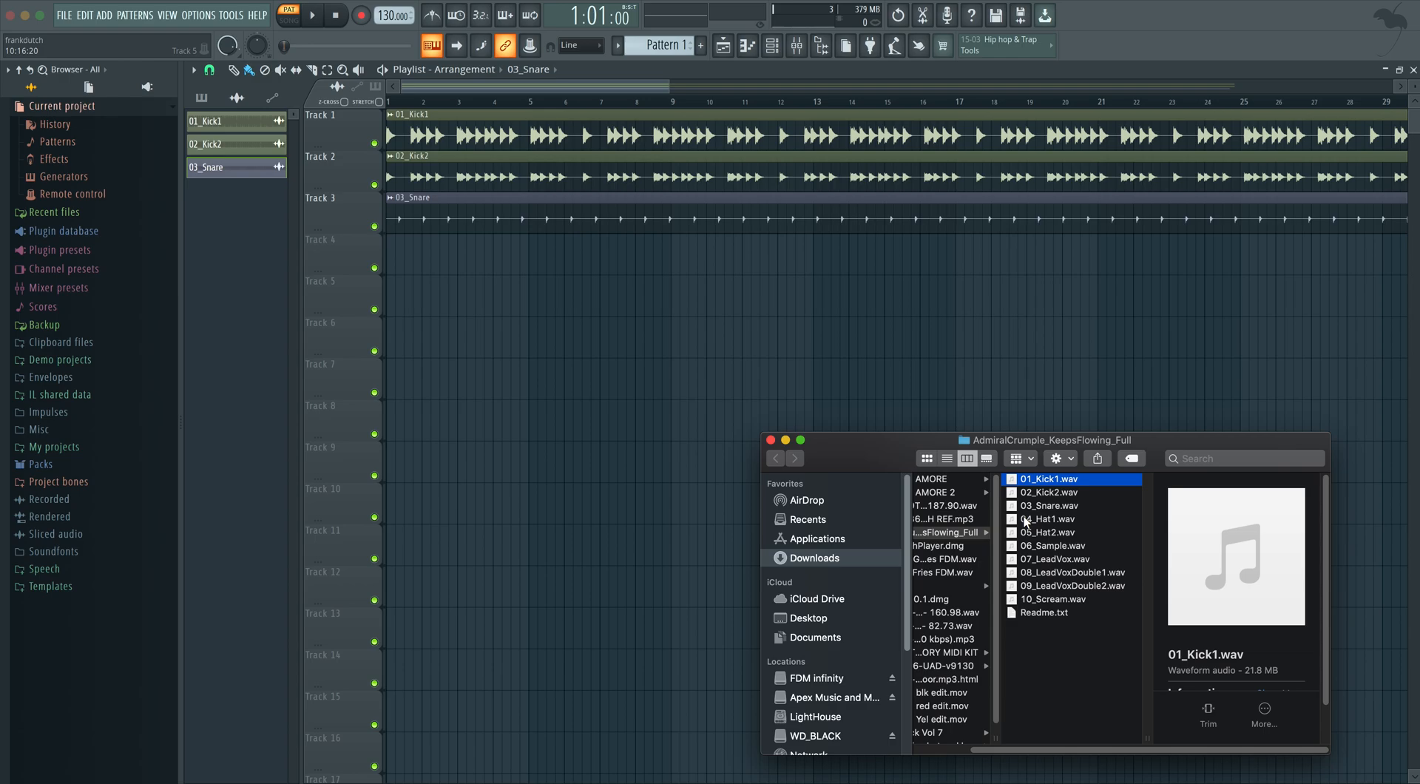
pyautogui.moveTo(1025, 521); pyautogui.dragTo(464, 272)
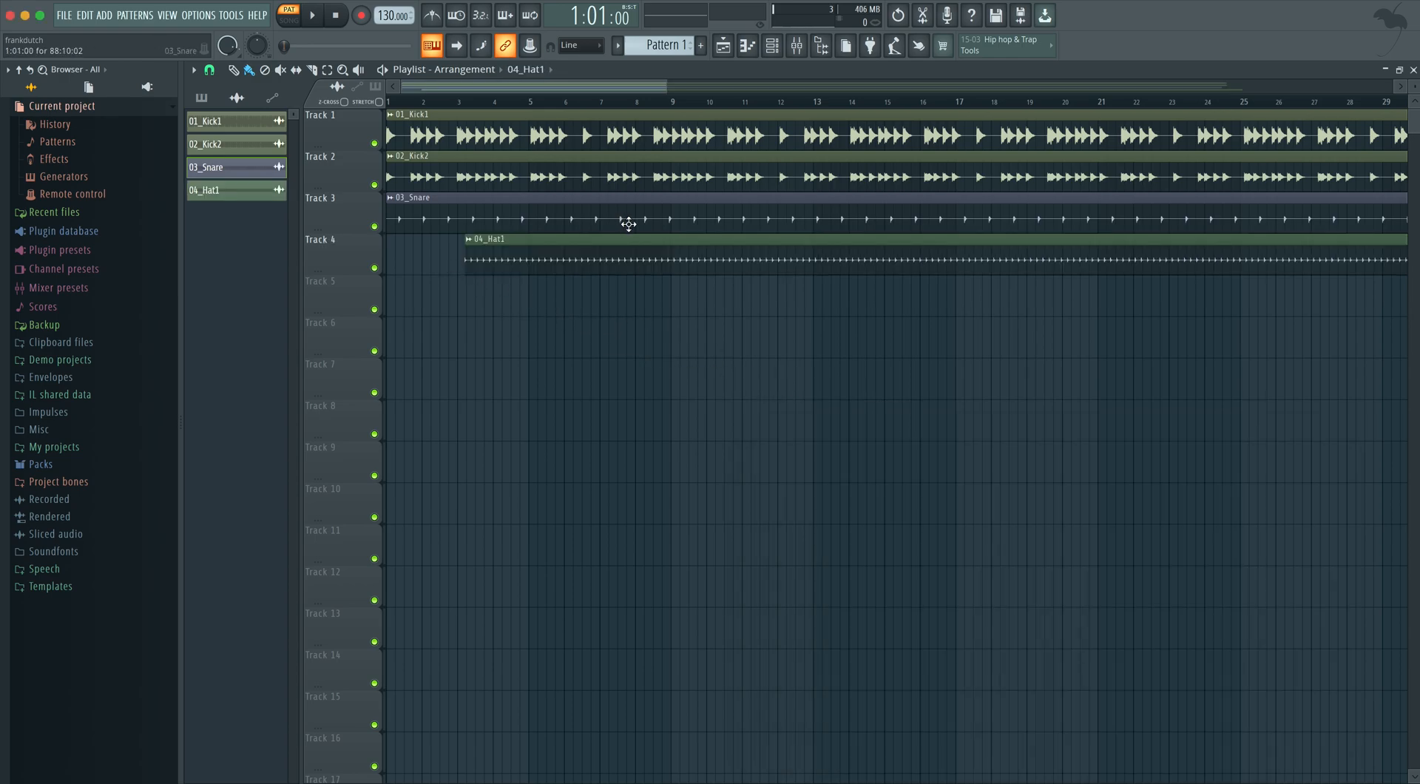
pyautogui.moveTo(636, 256); pyautogui.dragTo(441, 276)
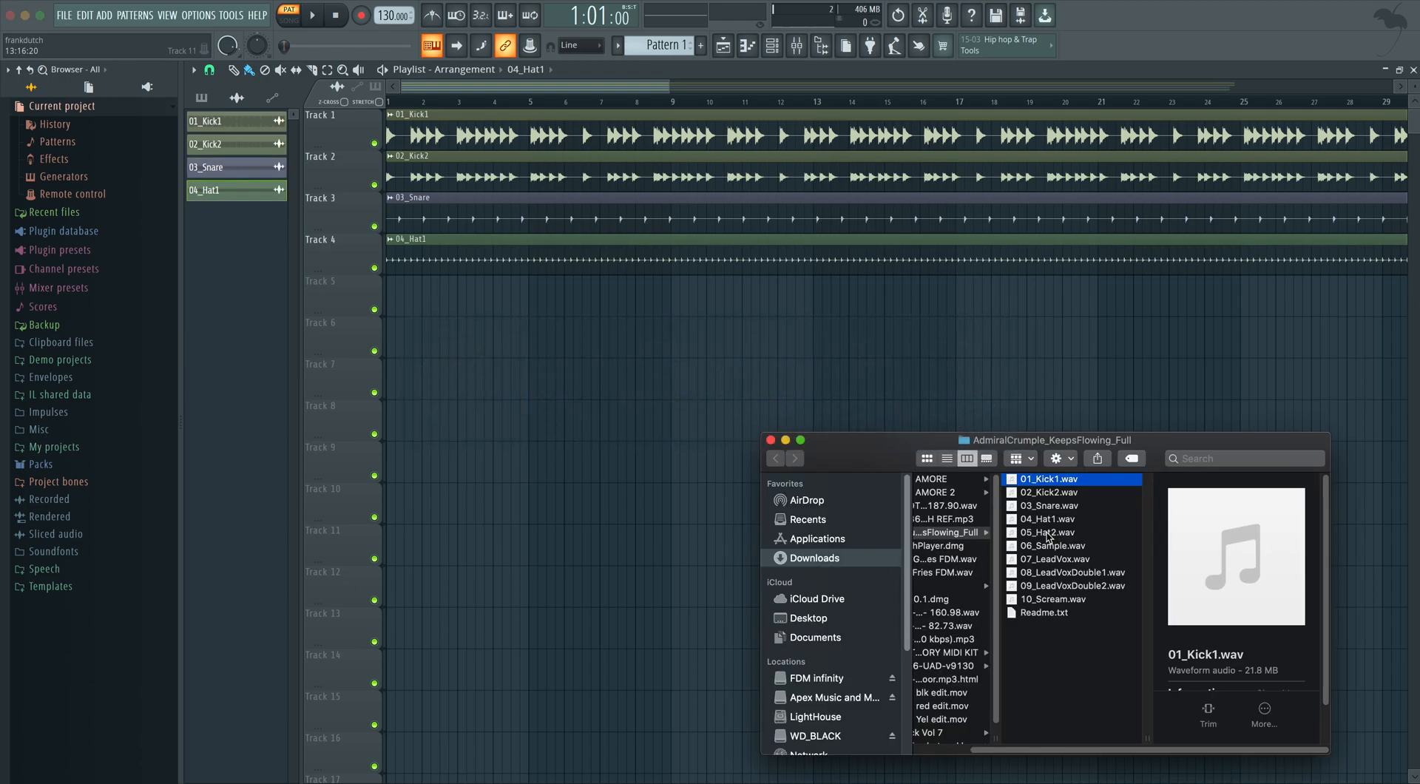
# Import 05_Hat2.wav into the project and place its clip on Track 5 at bar 1.
pyautogui.moveTo(1048, 538); pyautogui.dragTo(711, 464)
pyautogui.rightClick(784, 472)
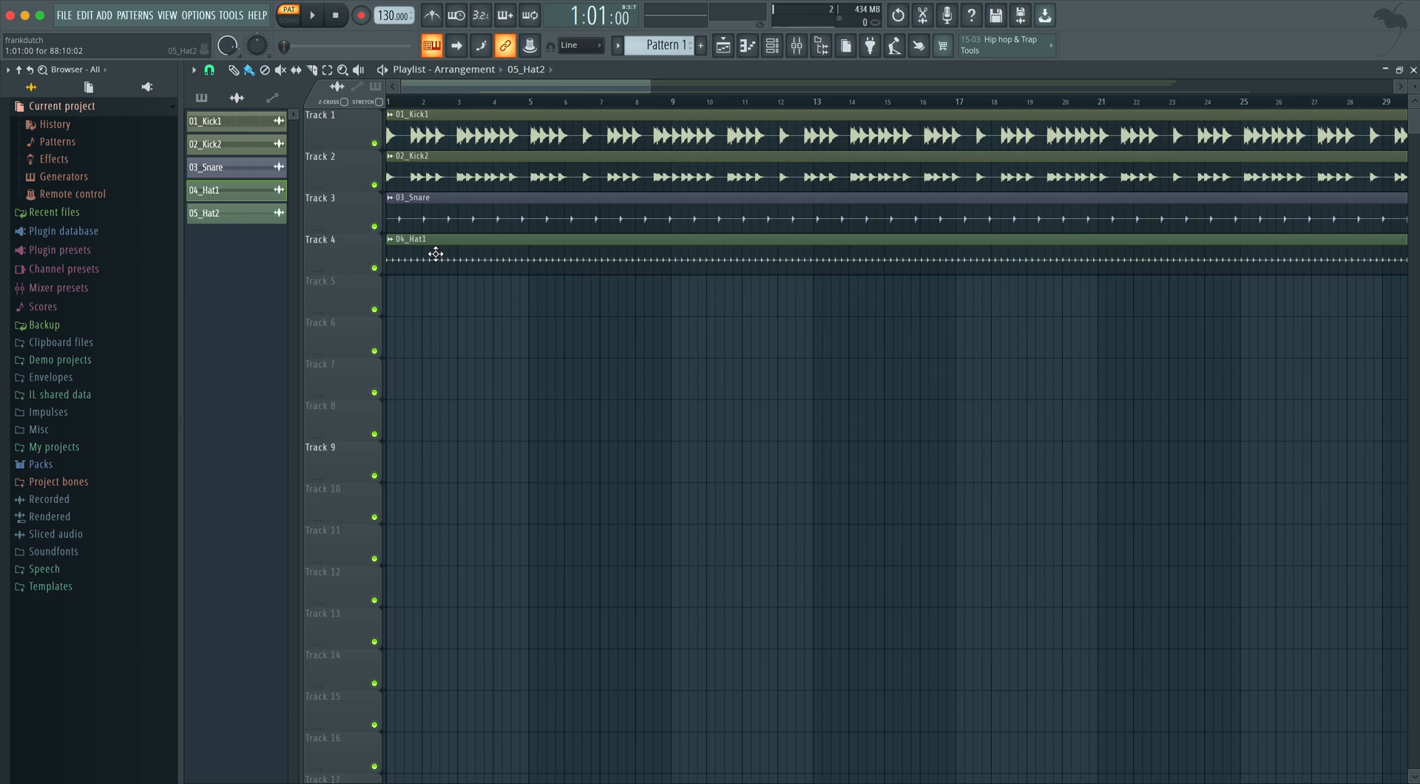
pyautogui.click(434, 301)
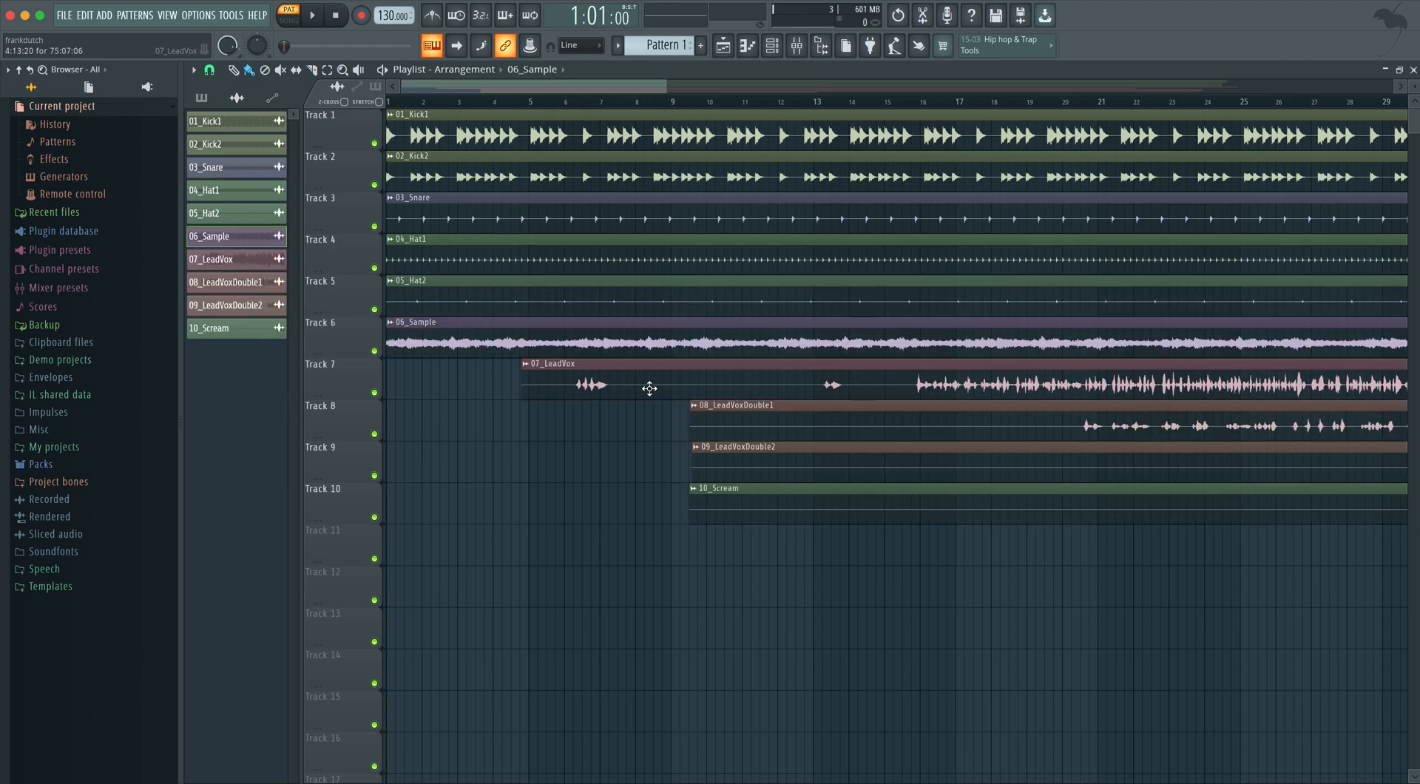
# Move the 07_LeadVox, 08_LeadVoxDouble1, 09_LeadVoxDouble2 and 10_Scream clips on Tracks 7 to 10 to start at bar 1.
pyautogui.moveTo(649, 387); pyautogui.dragTo(460, 363)
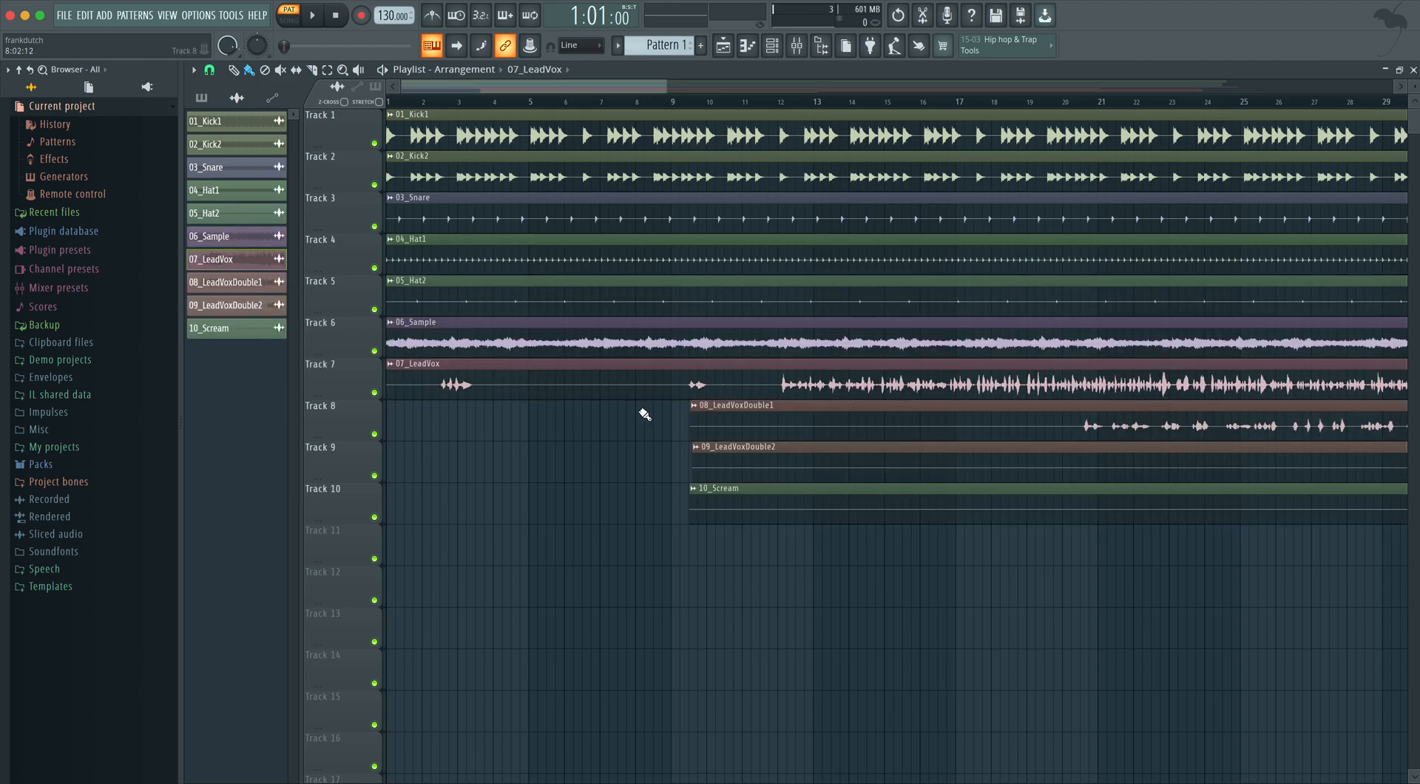
pyautogui.moveTo(774, 433); pyautogui.dragTo(414, 426)
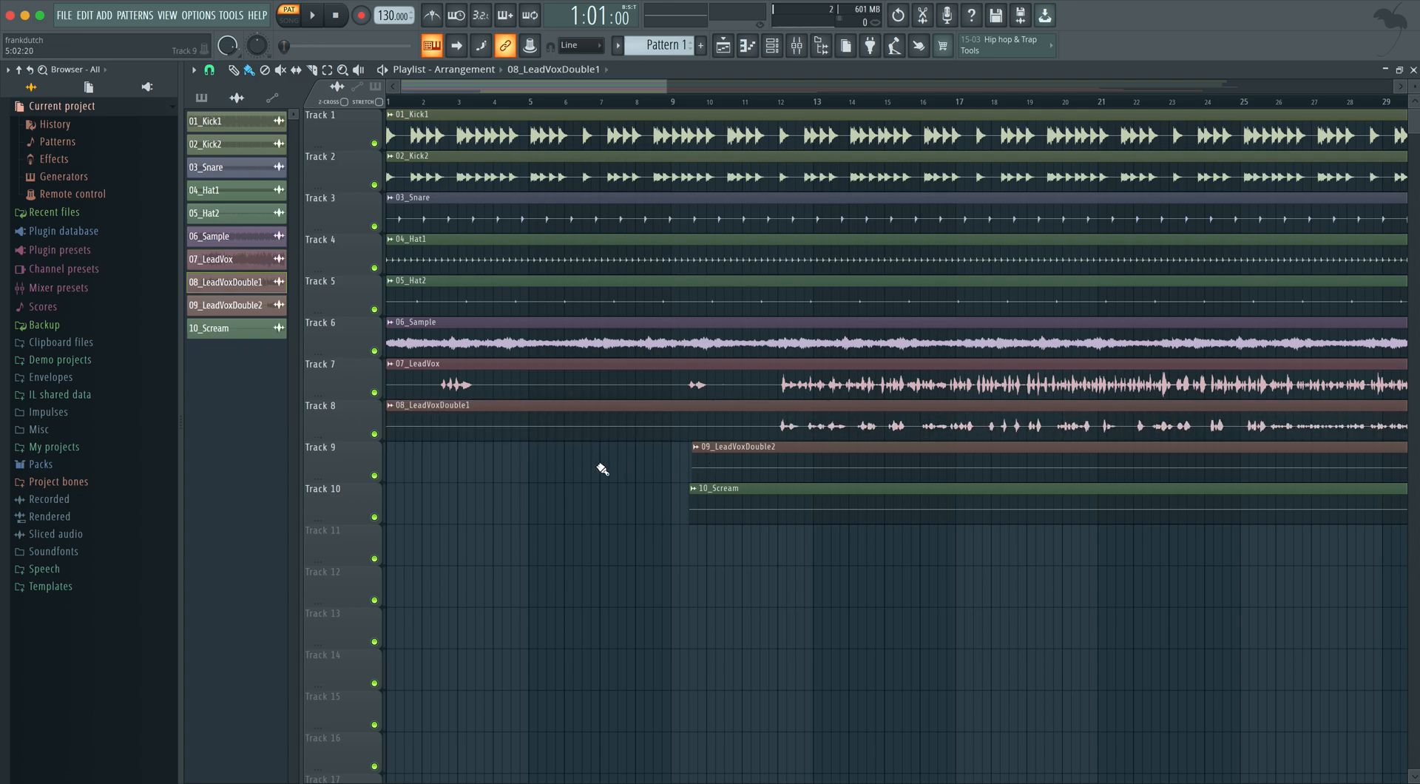
pyautogui.moveTo(732, 463); pyautogui.dragTo(379, 442)
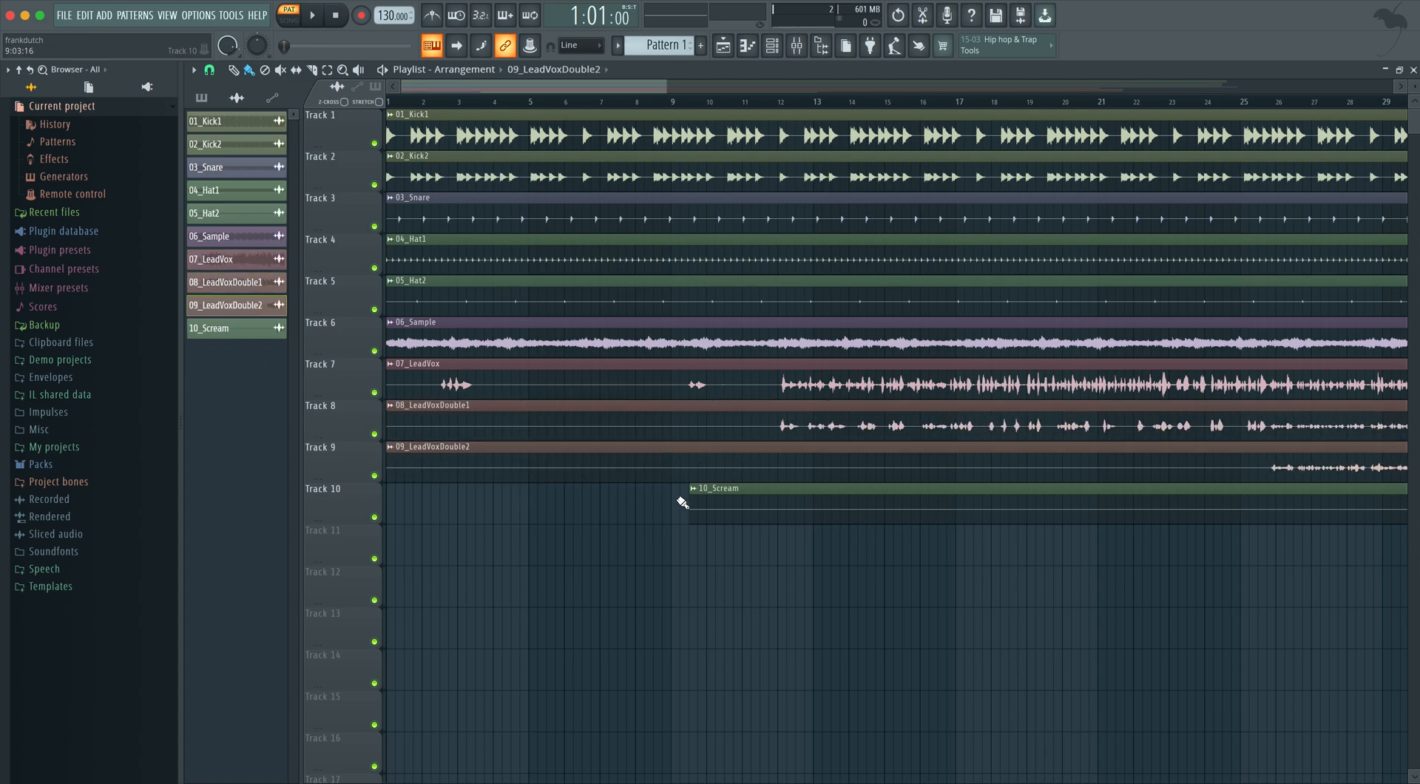
pyautogui.moveTo(770, 513); pyautogui.dragTo(415, 506)
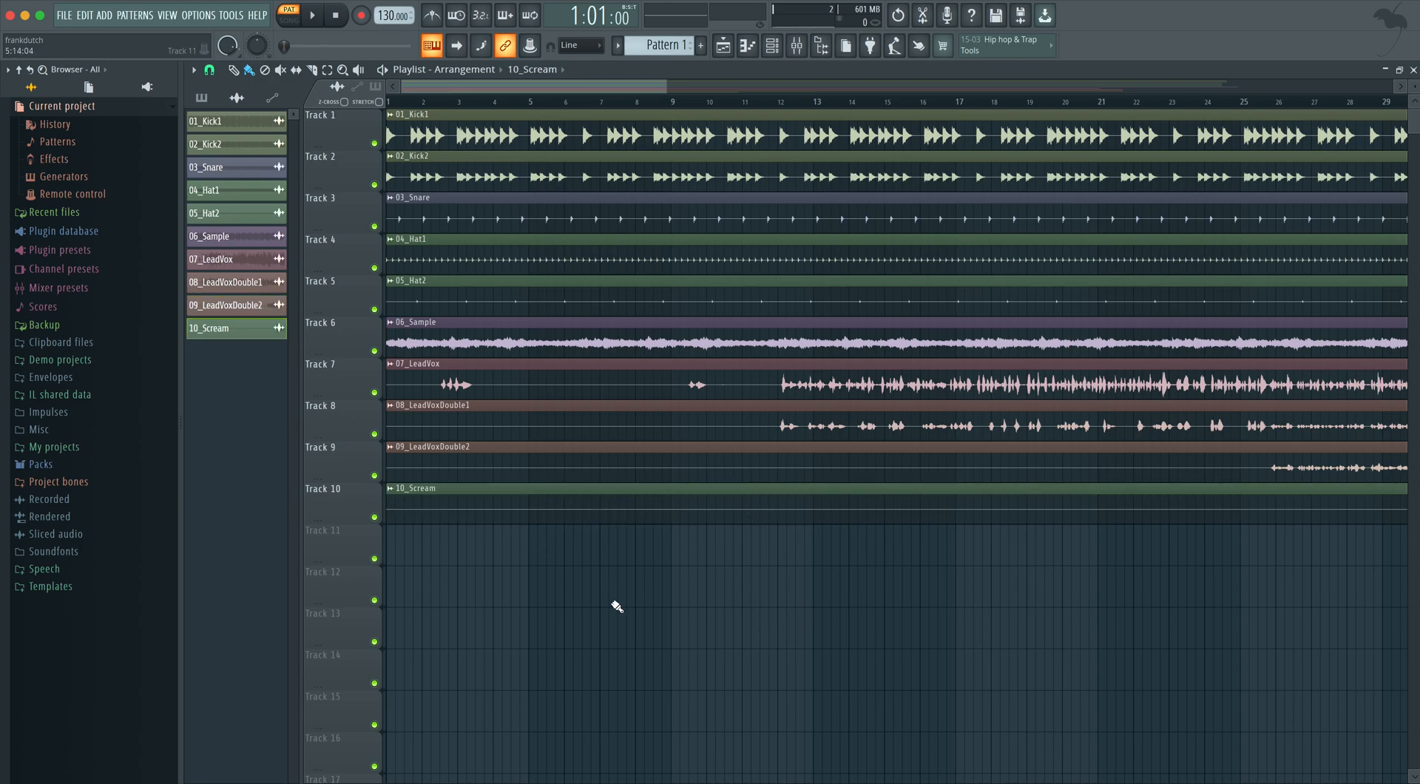
# Trim the silent starts of the clips: 10_Scream to about bar 33, 09_LeadVoxDouble2 to bar 17 and 08_LeadVoxDouble1 to about bar 11.
pyautogui.moveTo(664, 88); pyautogui.dragTo(1394, 88)
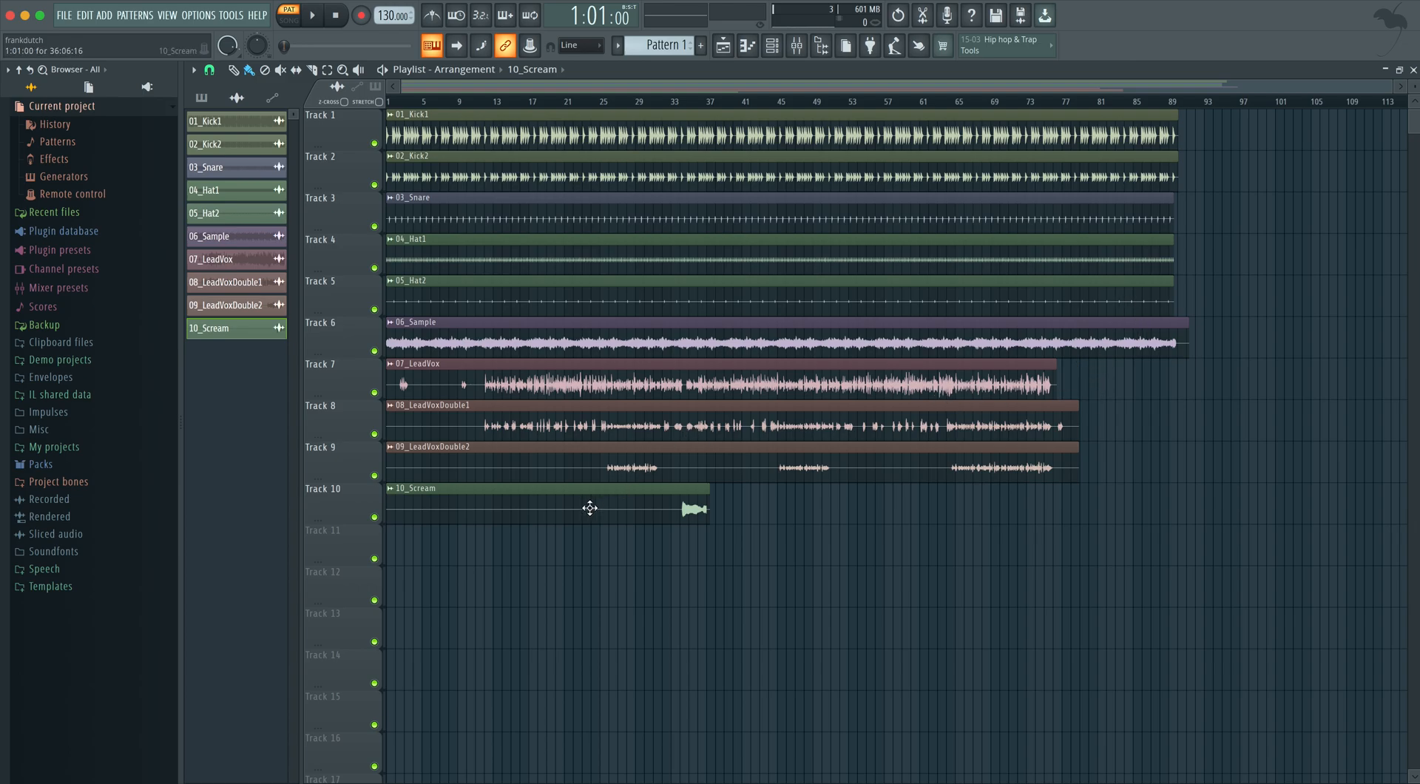
pyautogui.moveTo(387, 509); pyautogui.dragTo(670, 509)
pyautogui.moveTo(390, 471); pyautogui.dragTo(528, 471)
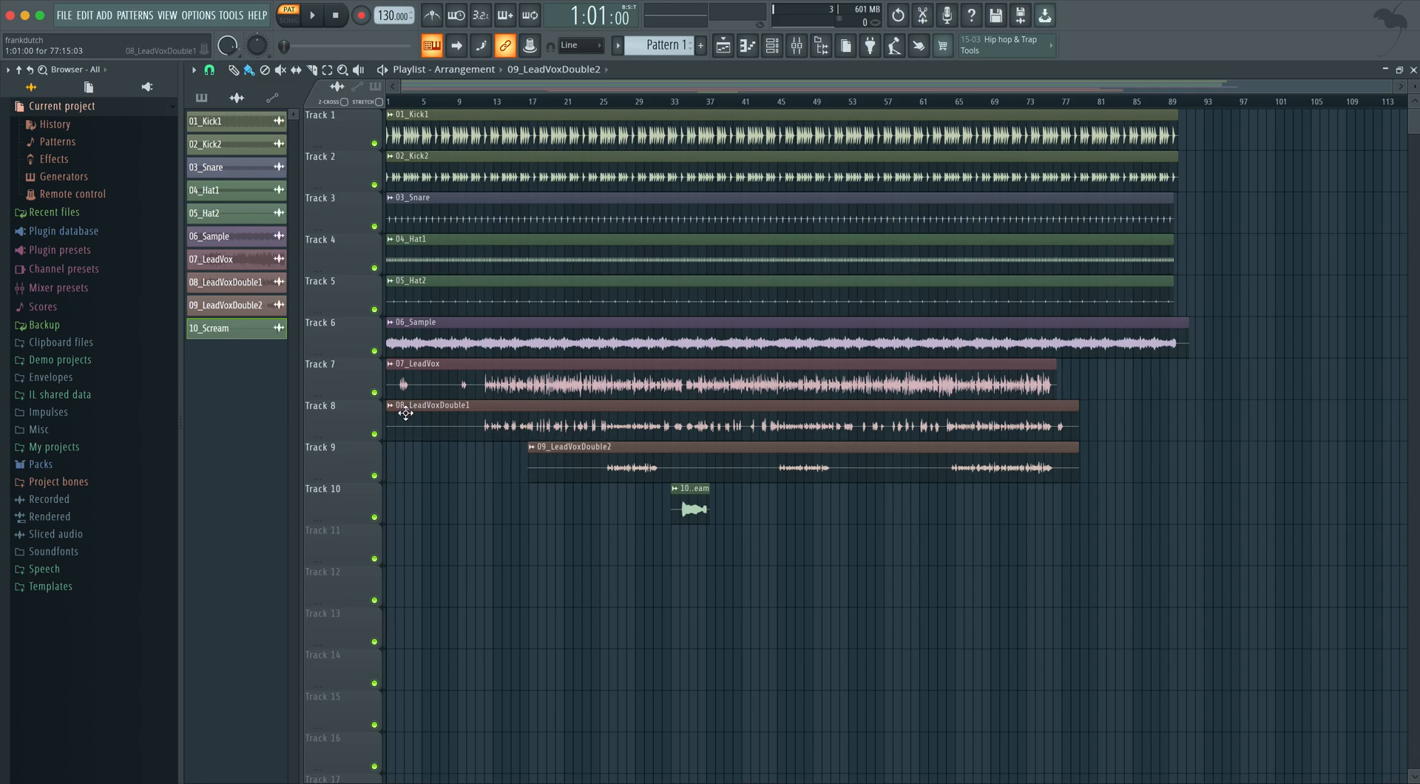
pyautogui.moveTo(389, 434); pyautogui.dragTo(479, 434)
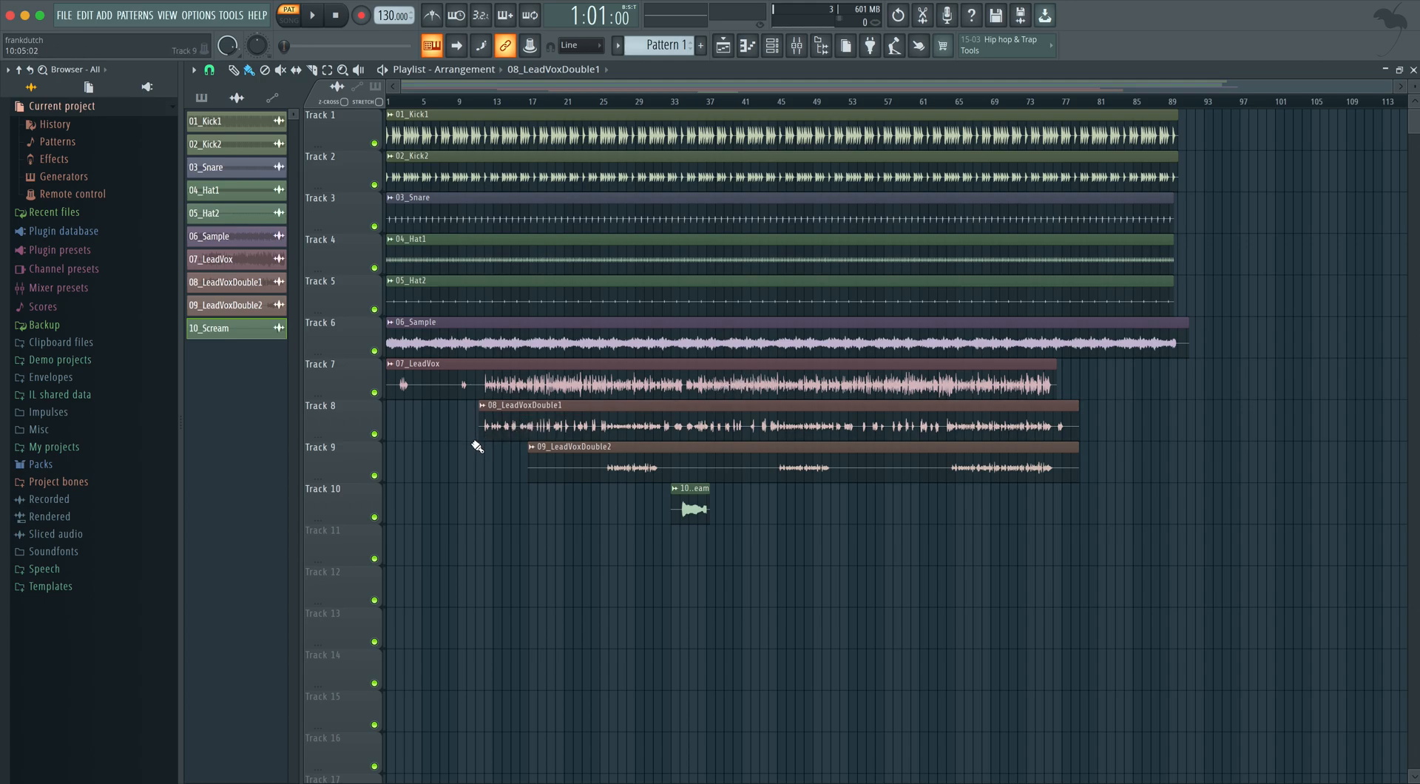
# Extend the starts of the 08_LeadVoxDouble1, 09_LeadVoxDouble2 and 10_Scream clips back to bar 1.
pyautogui.moveTo(477, 435); pyautogui.dragTo(300, 444)
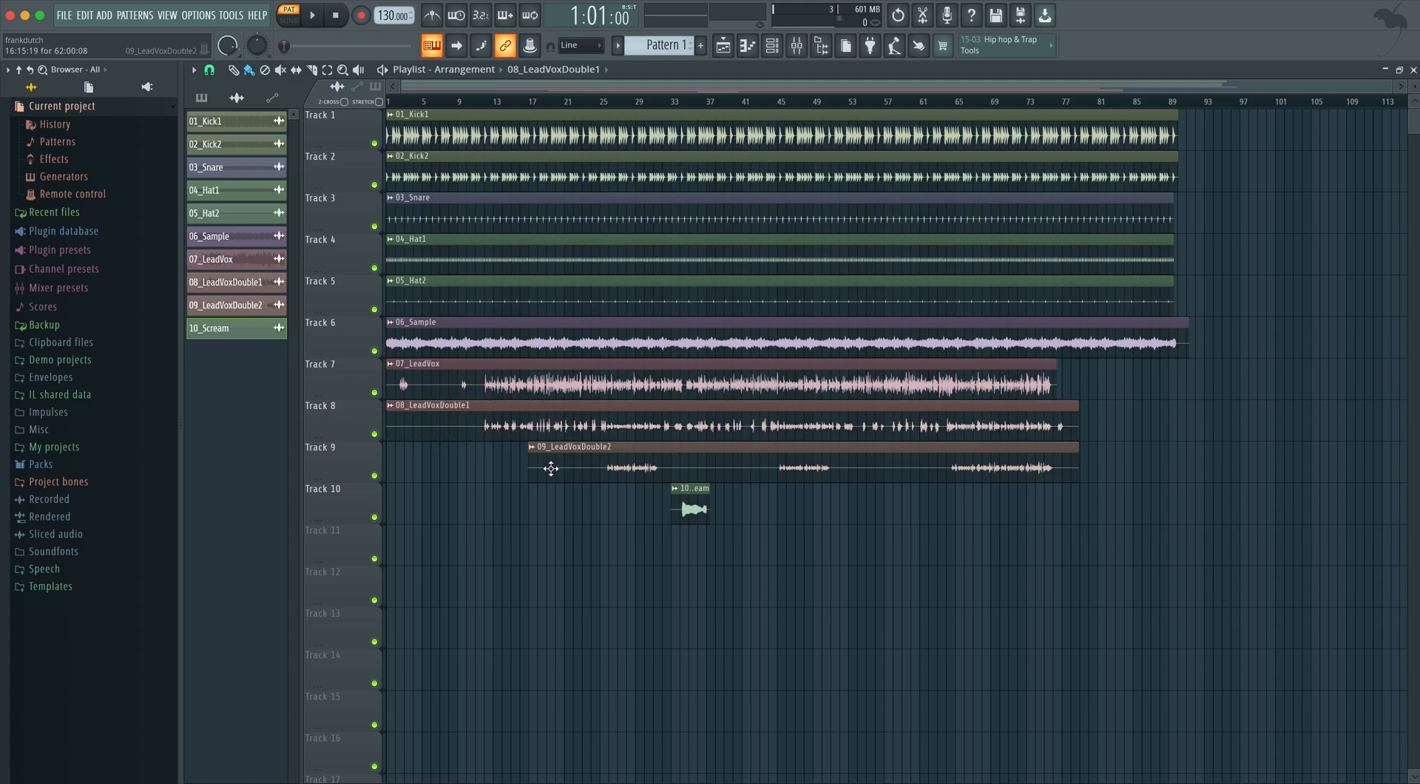
pyautogui.moveTo(530, 479); pyautogui.dragTo(384, 479)
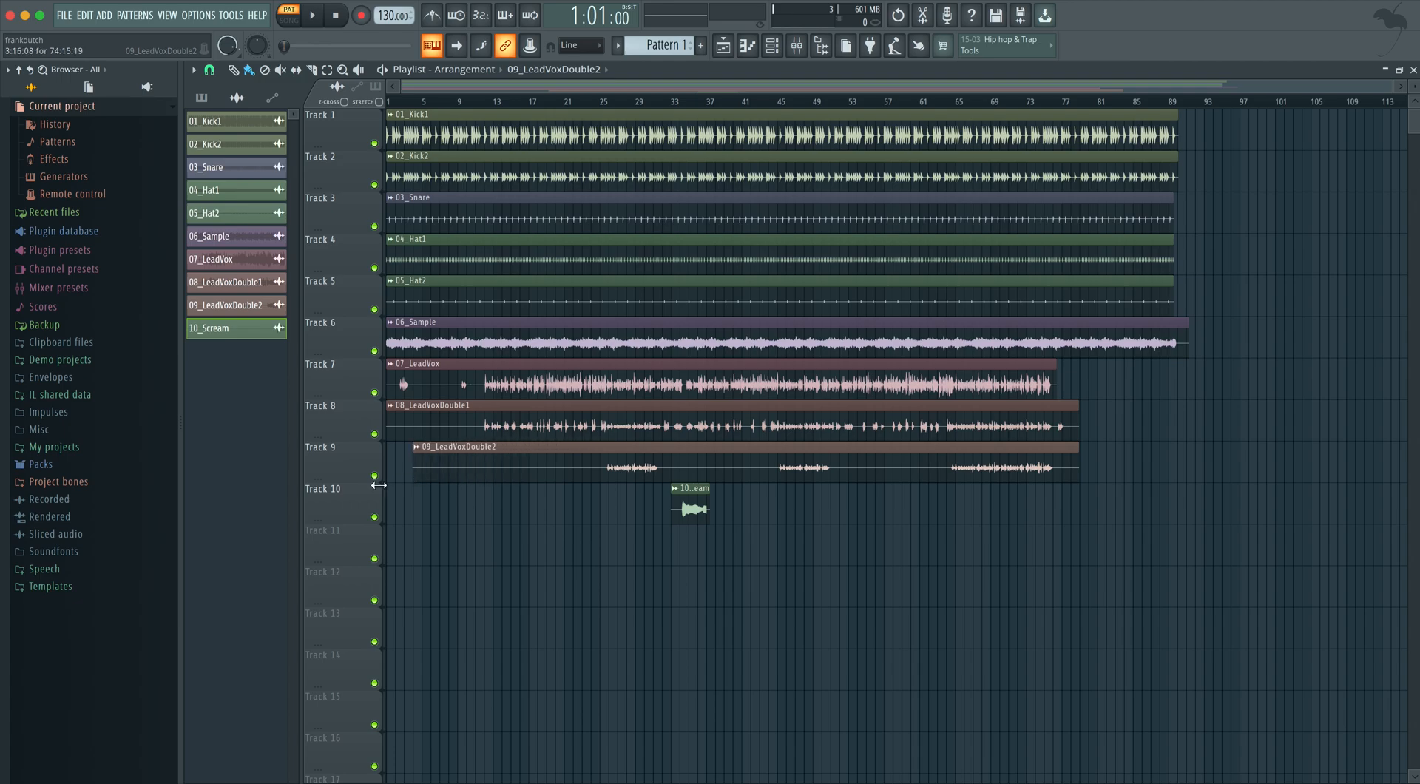
pyautogui.moveTo(673, 506); pyautogui.dragTo(333, 551)
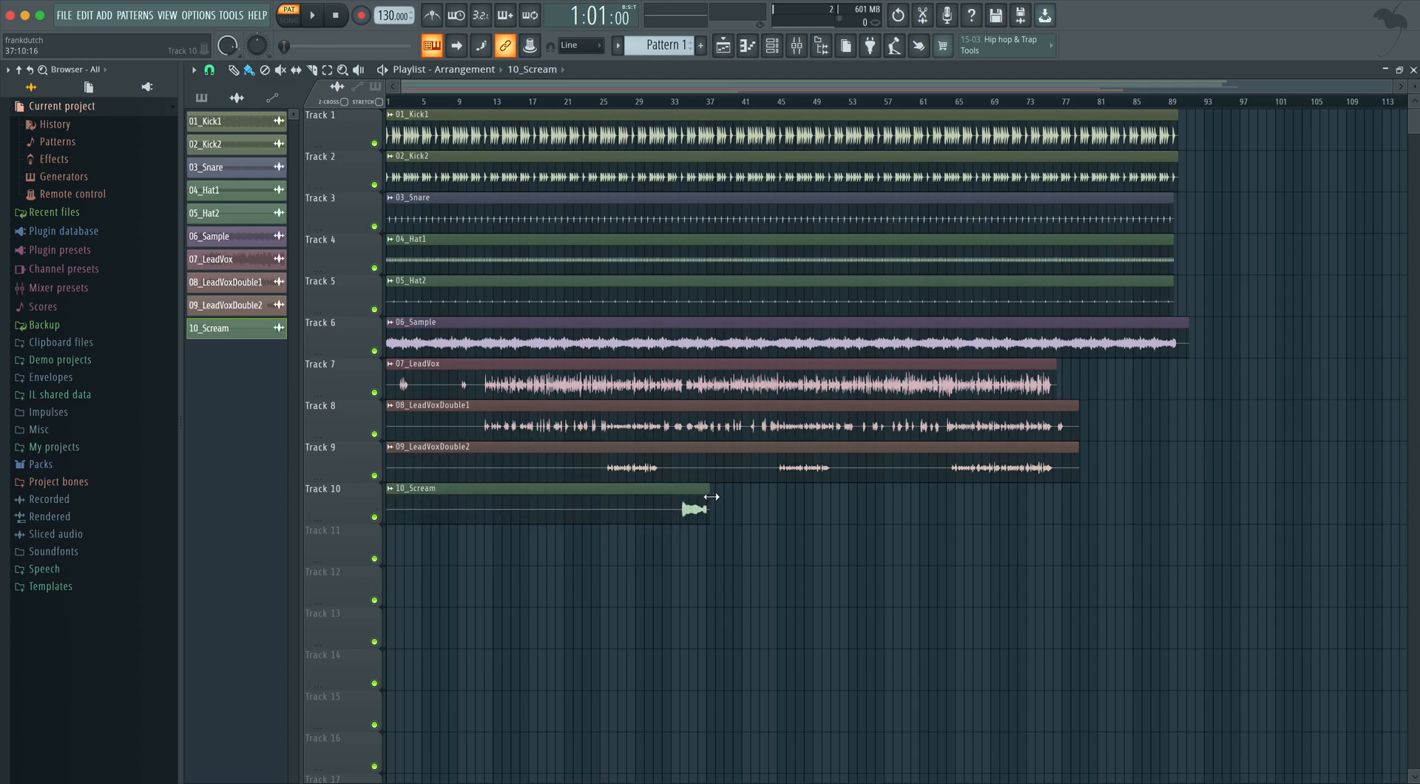
# Extend the ends of the 10_Scream, 09_LeadVoxDouble2, 08_LeadVoxDouble1 and 07_LeadVox clips to about bar 90, near the end of 06_Sample.
pyautogui.moveTo(712, 505); pyautogui.dragTo(1185, 520)
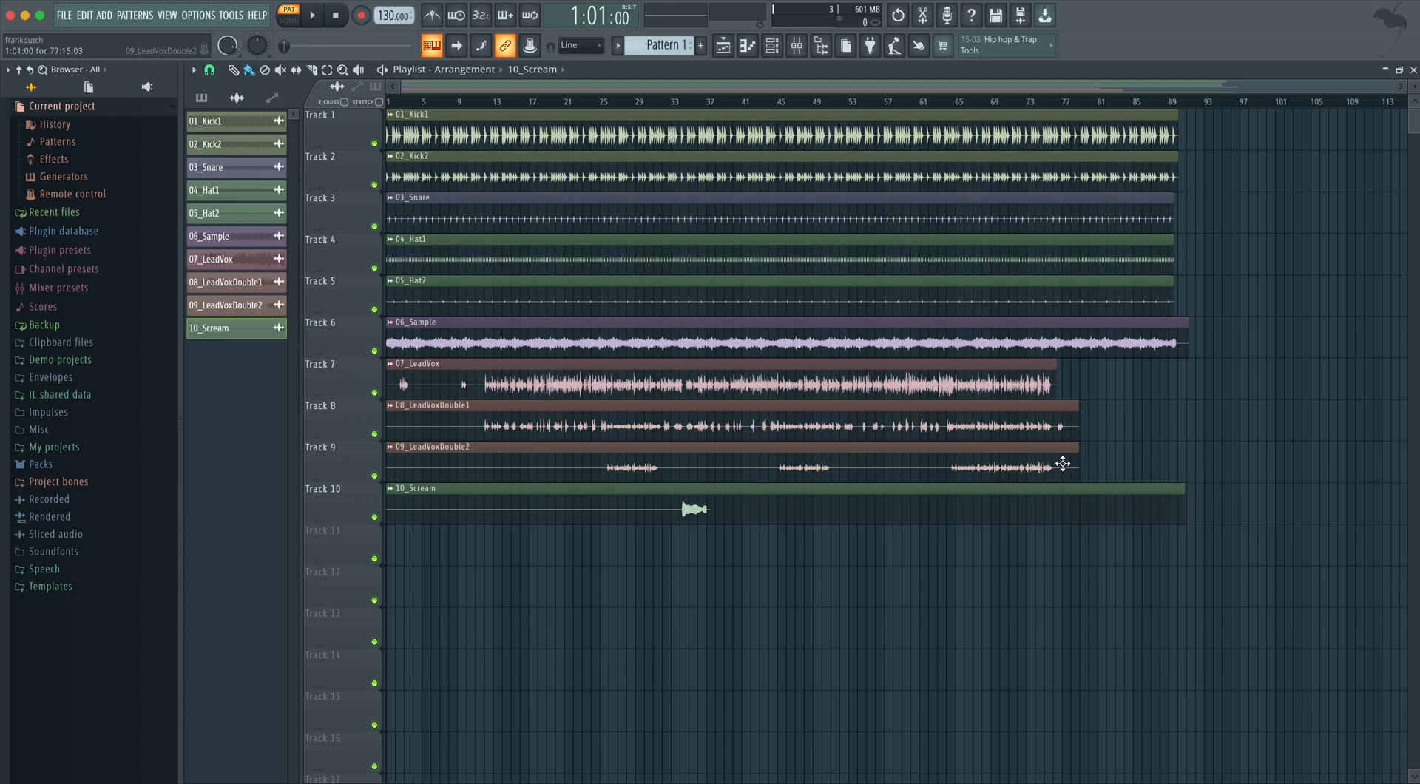
pyautogui.moveTo(1077, 462); pyautogui.dragTo(1189, 462)
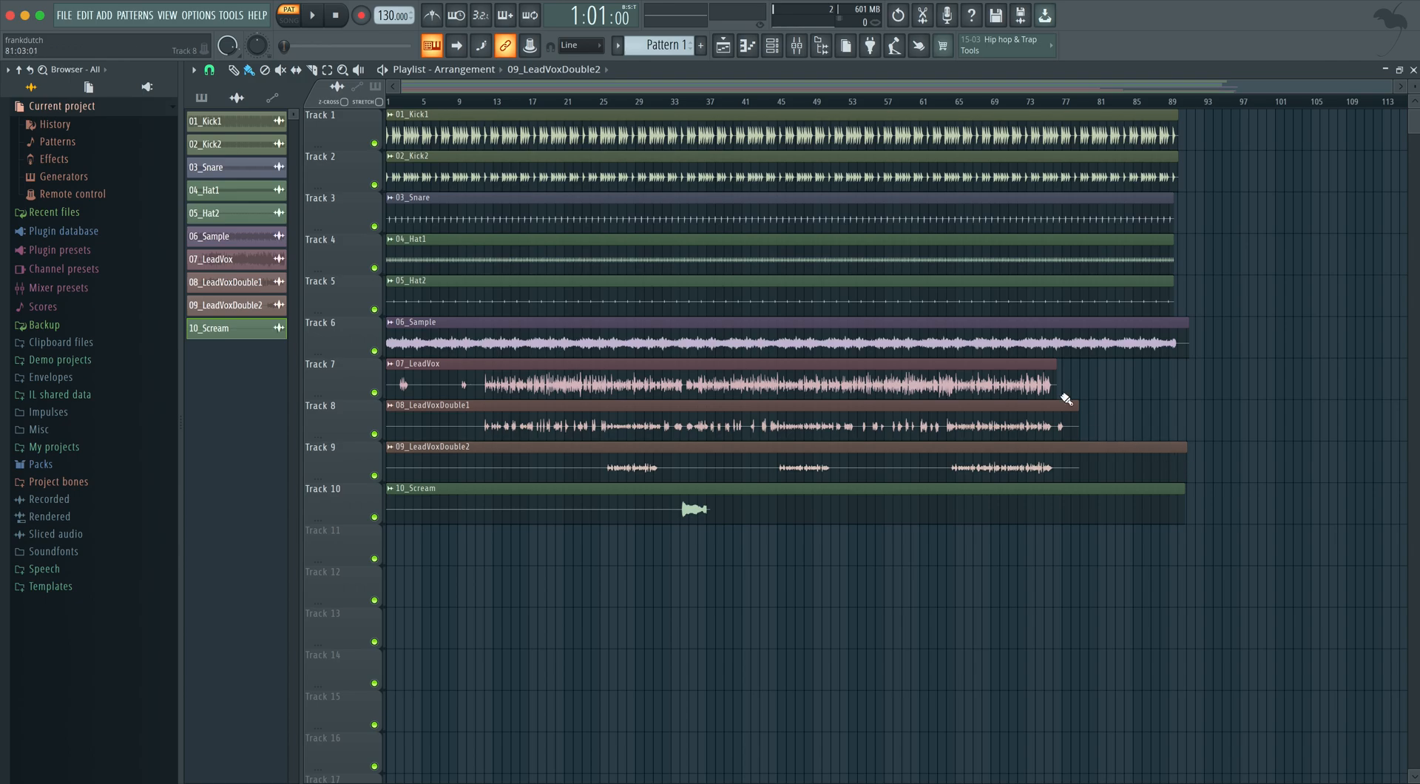
pyautogui.click(1083, 429)
pyautogui.moveTo(1083, 429); pyautogui.dragTo(1183, 428)
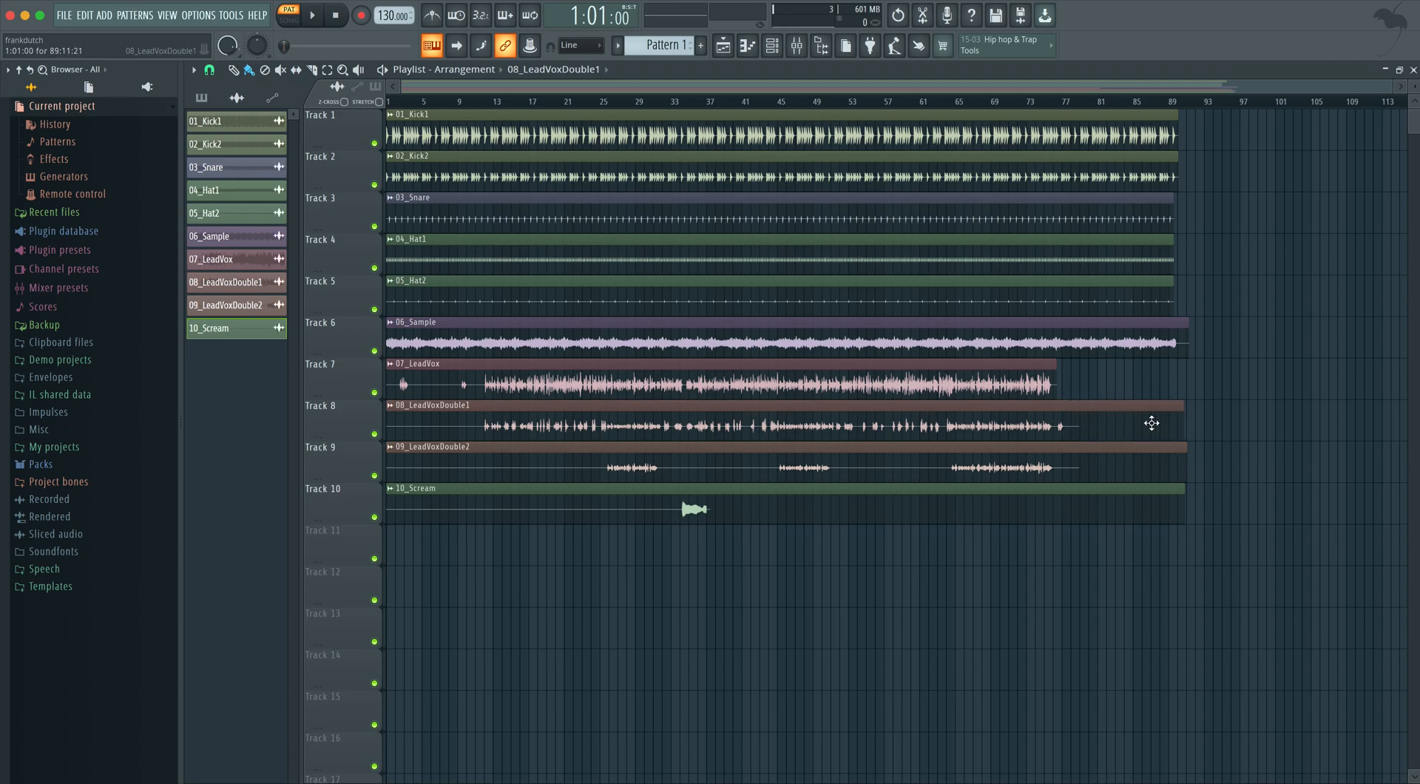
pyautogui.moveTo(1056, 394); pyautogui.dragTo(1183, 408)
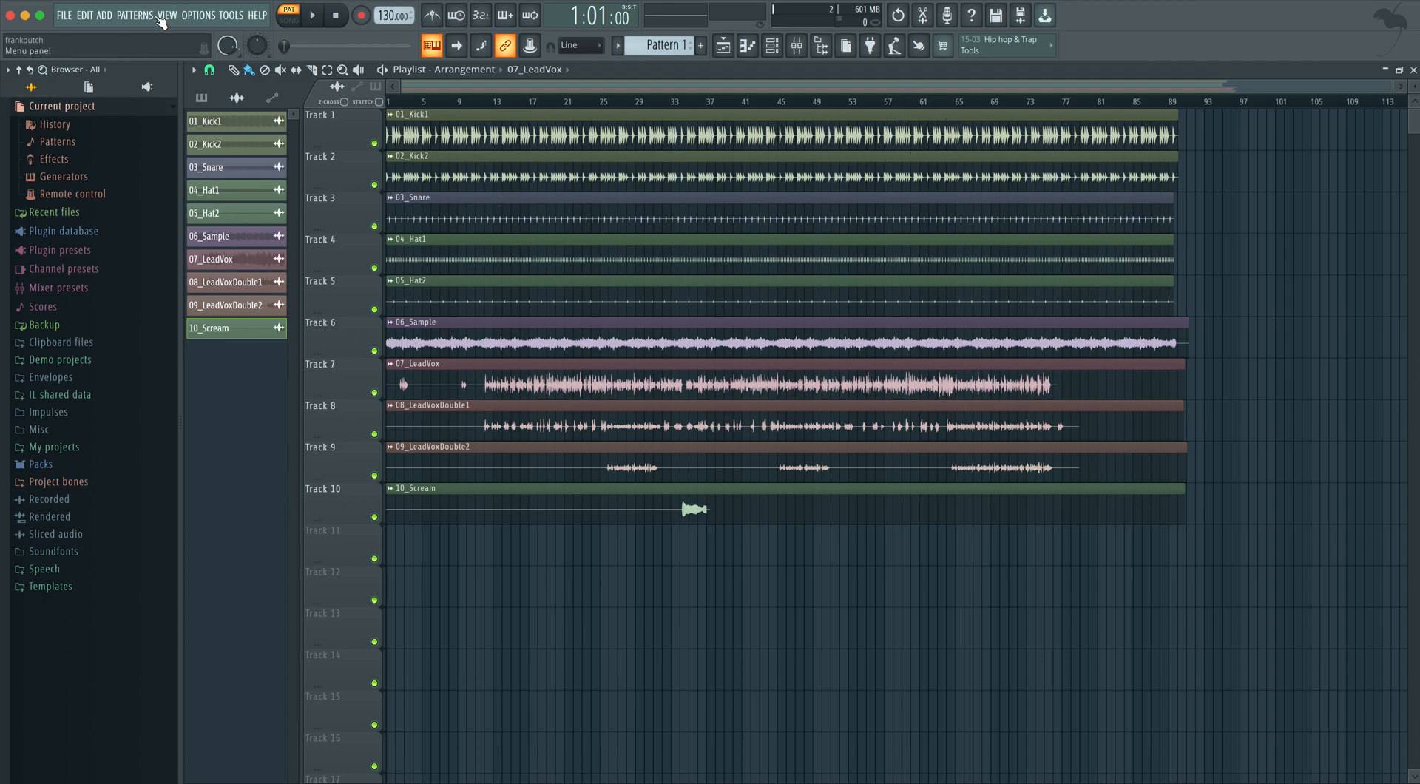
# Add the AdmiralCrumple_KeepsFlowing_Full folder from Downloads as the first extra search folder for the browser in the file settings.
pyautogui.click(200, 16)
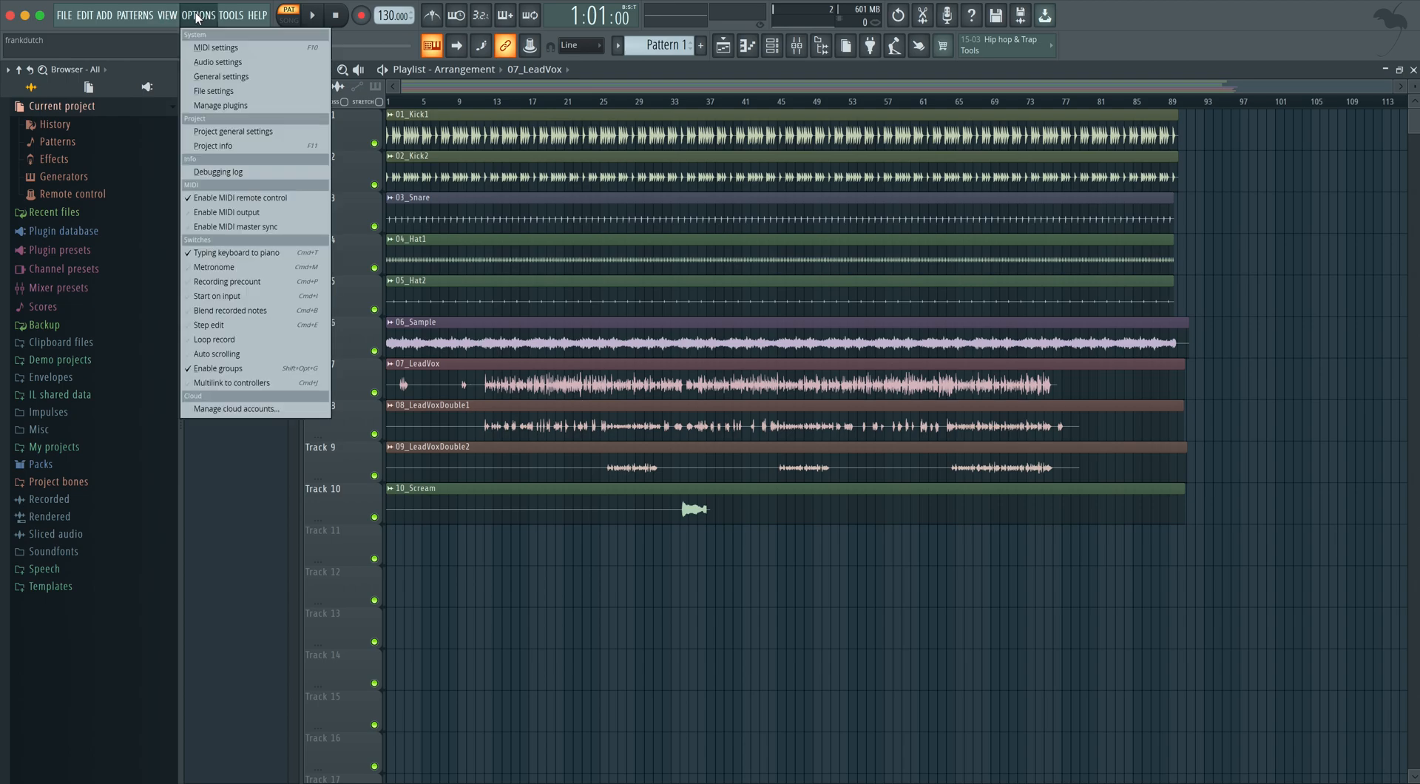
pyautogui.click(216, 62)
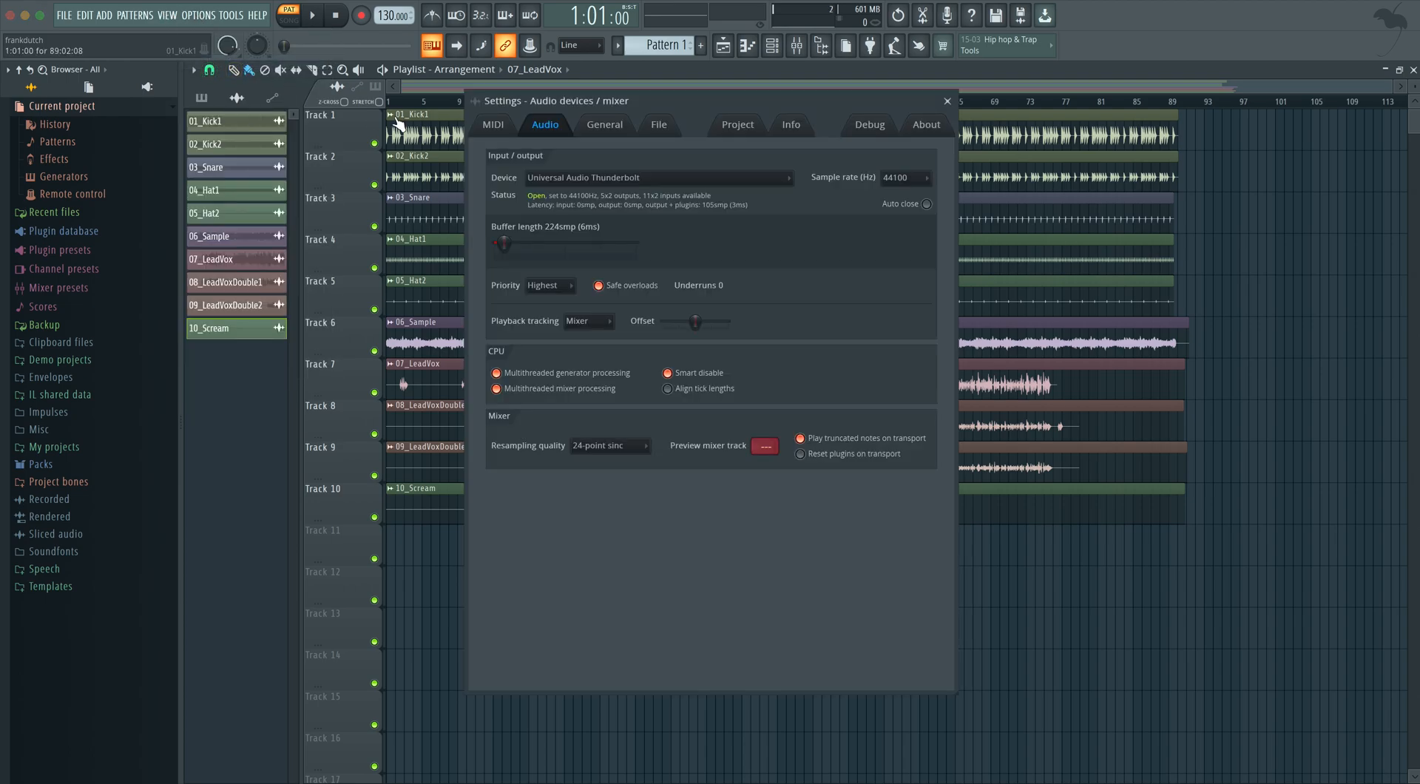
pyautogui.click(671, 129)
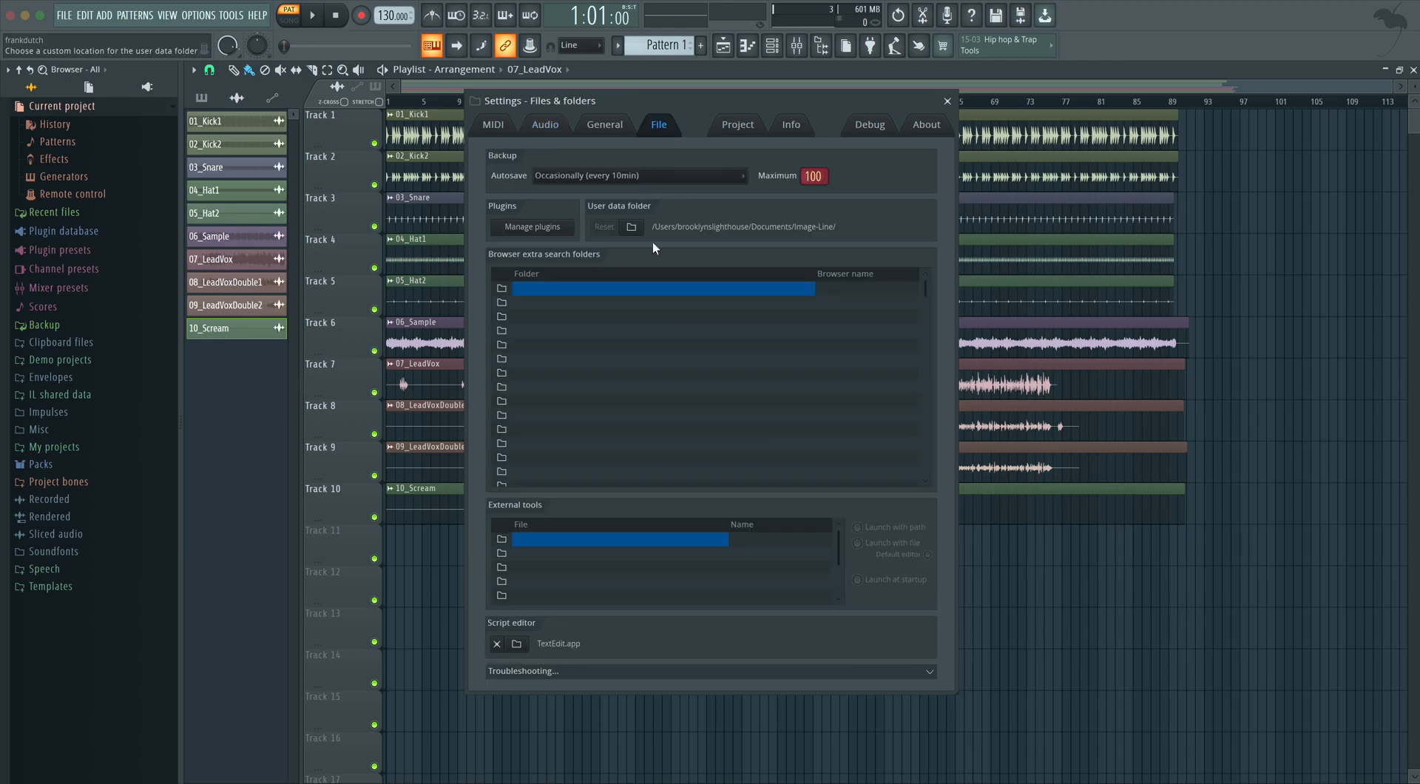
pyautogui.click(503, 289)
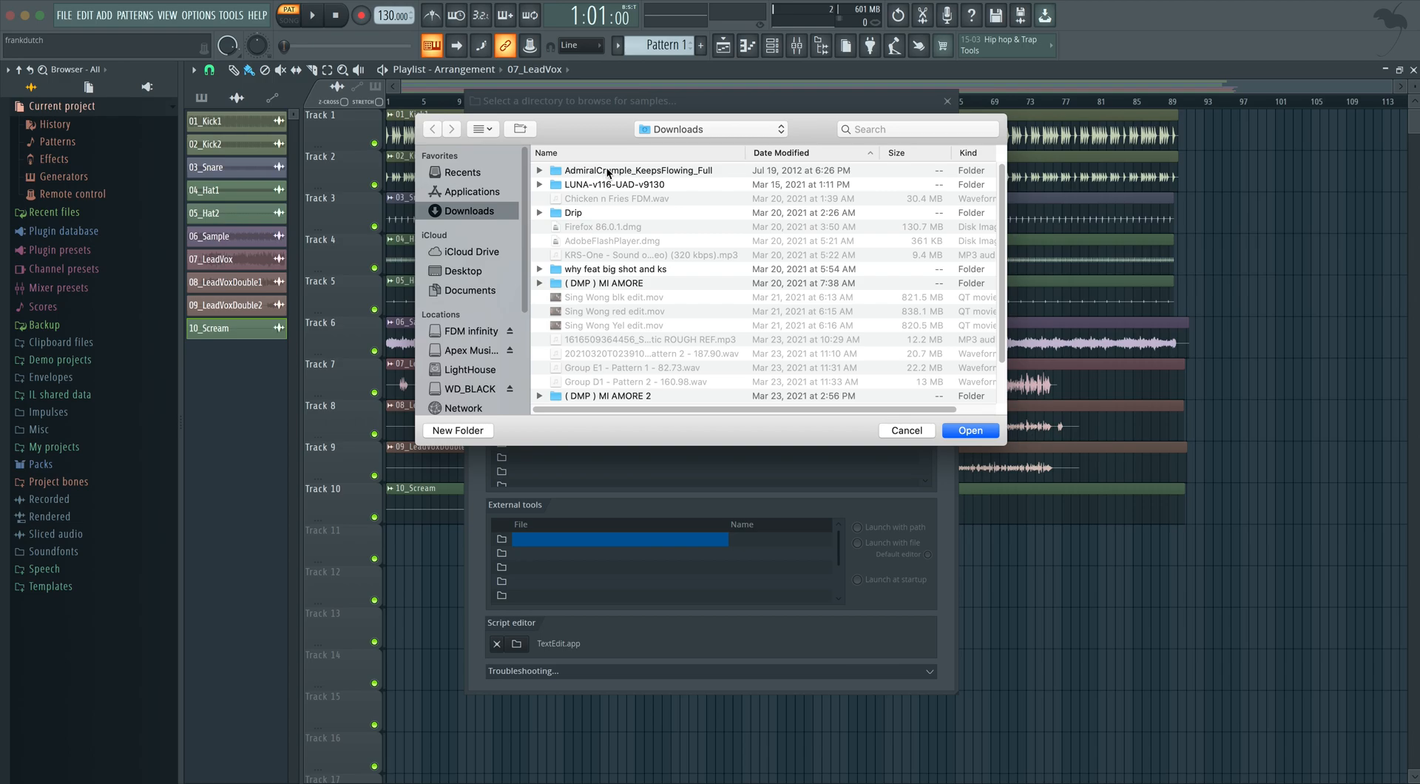
pyautogui.click(609, 172)
pyautogui.click(969, 430)
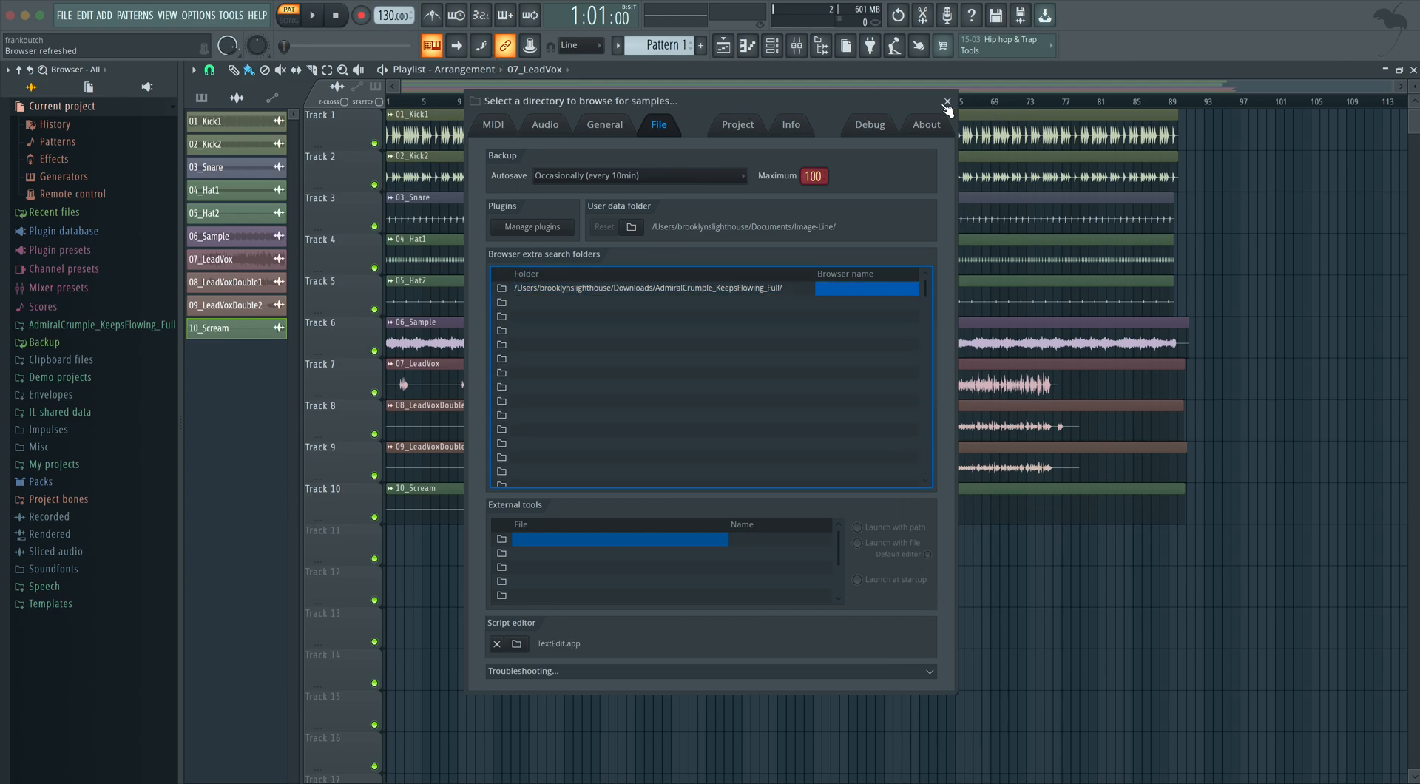
# Expand the AdmiralCrumple_KeepsFlowing_Full folder in the browser, select its 01_Kick1 sample and close the settings.
pyautogui.click(121, 330)
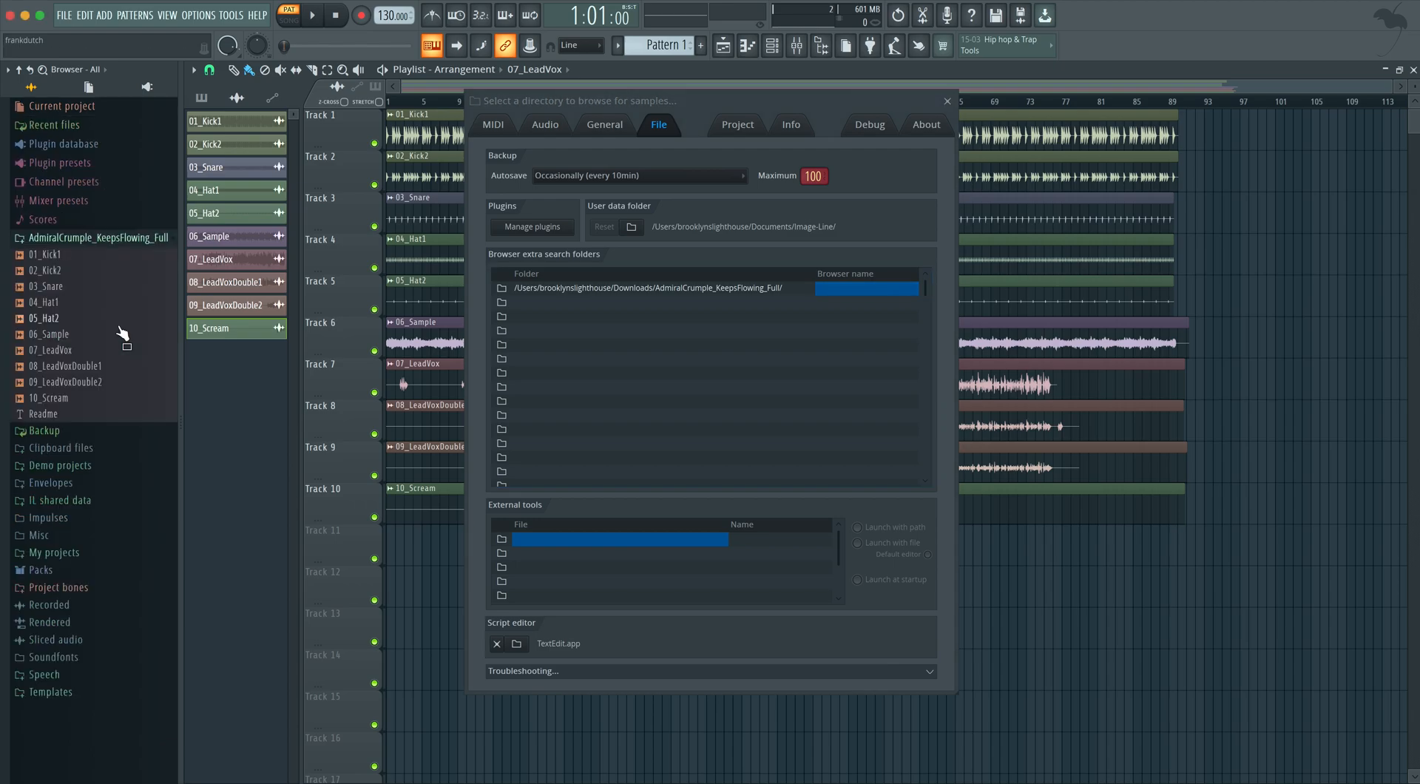
pyautogui.click(56, 255)
pyautogui.click(947, 101)
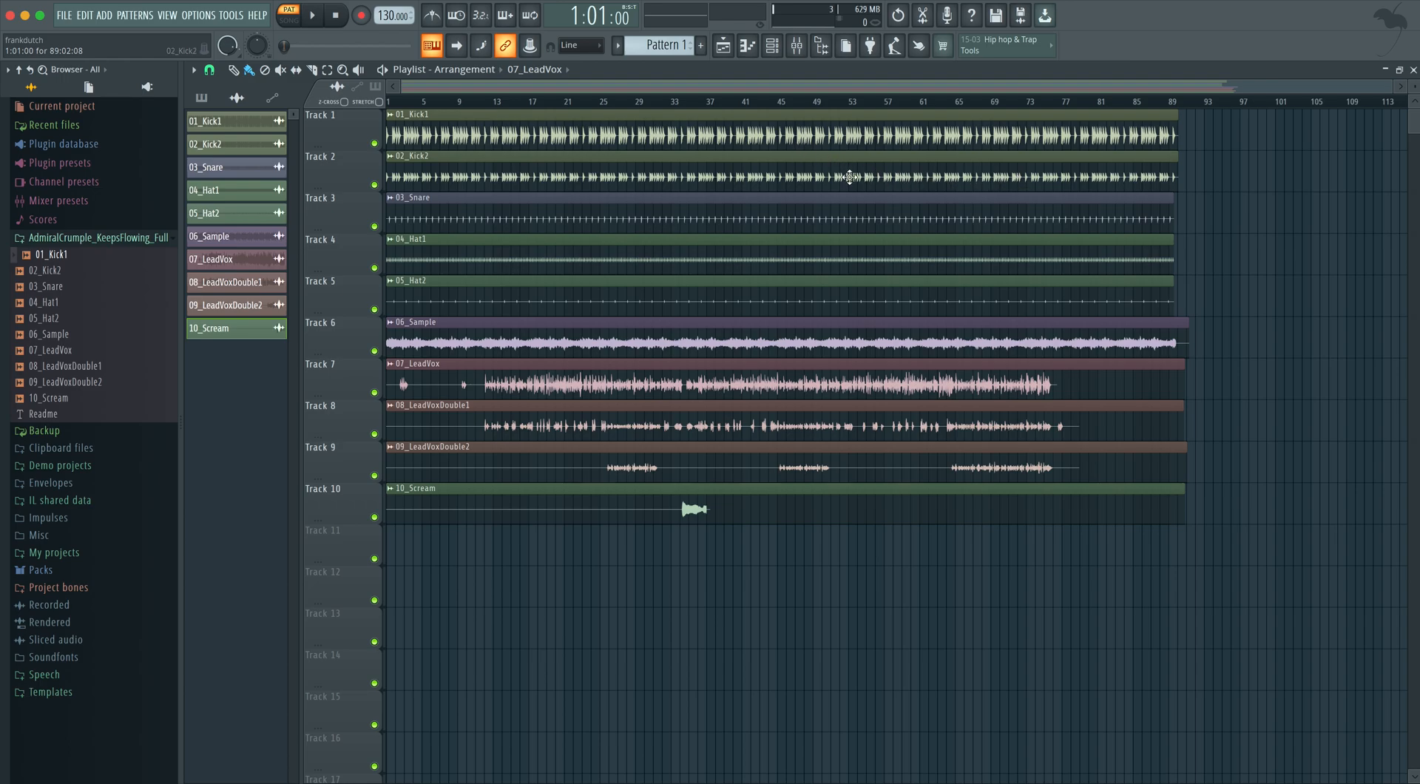
# Look over the mixer and the channel rack in turn, closing each one again.
pyautogui.click(774, 47)
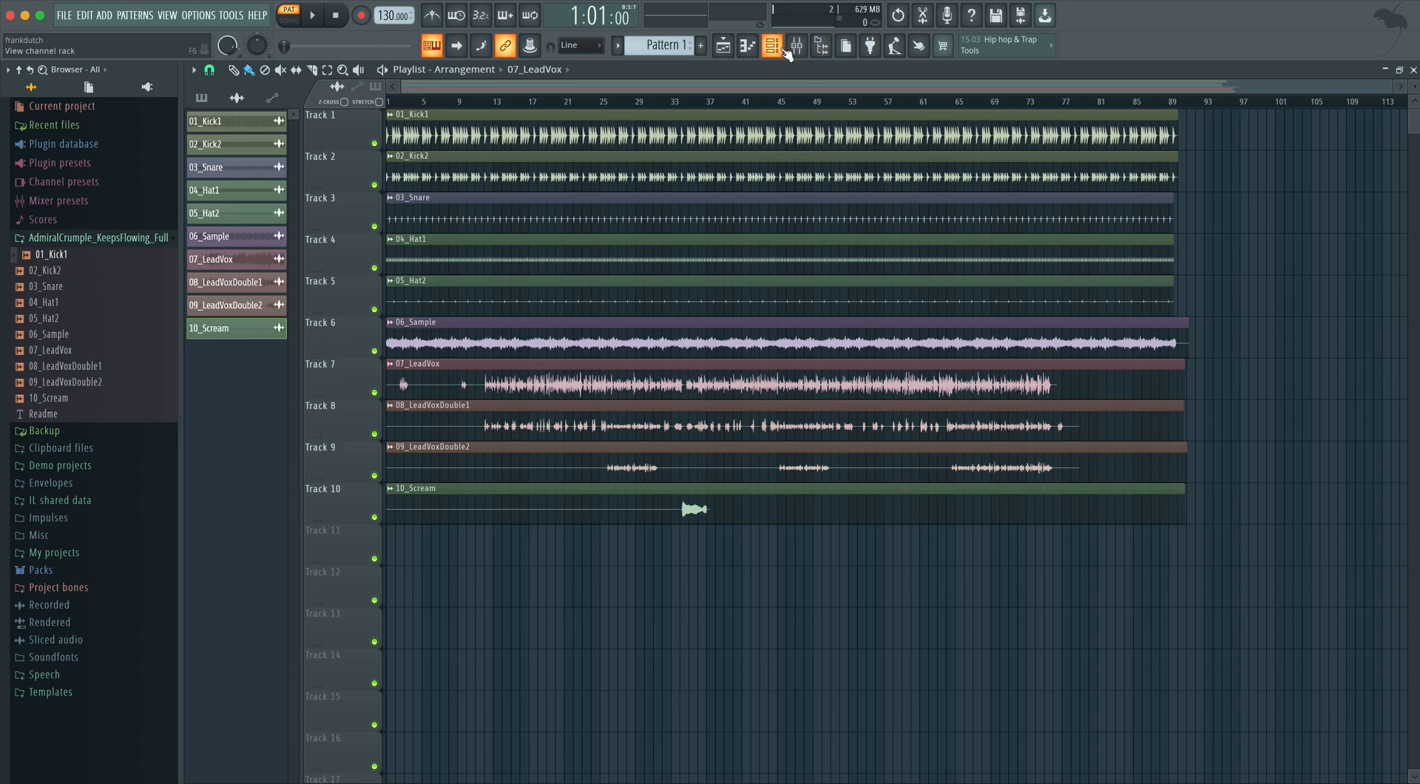
pyautogui.click(797, 46)
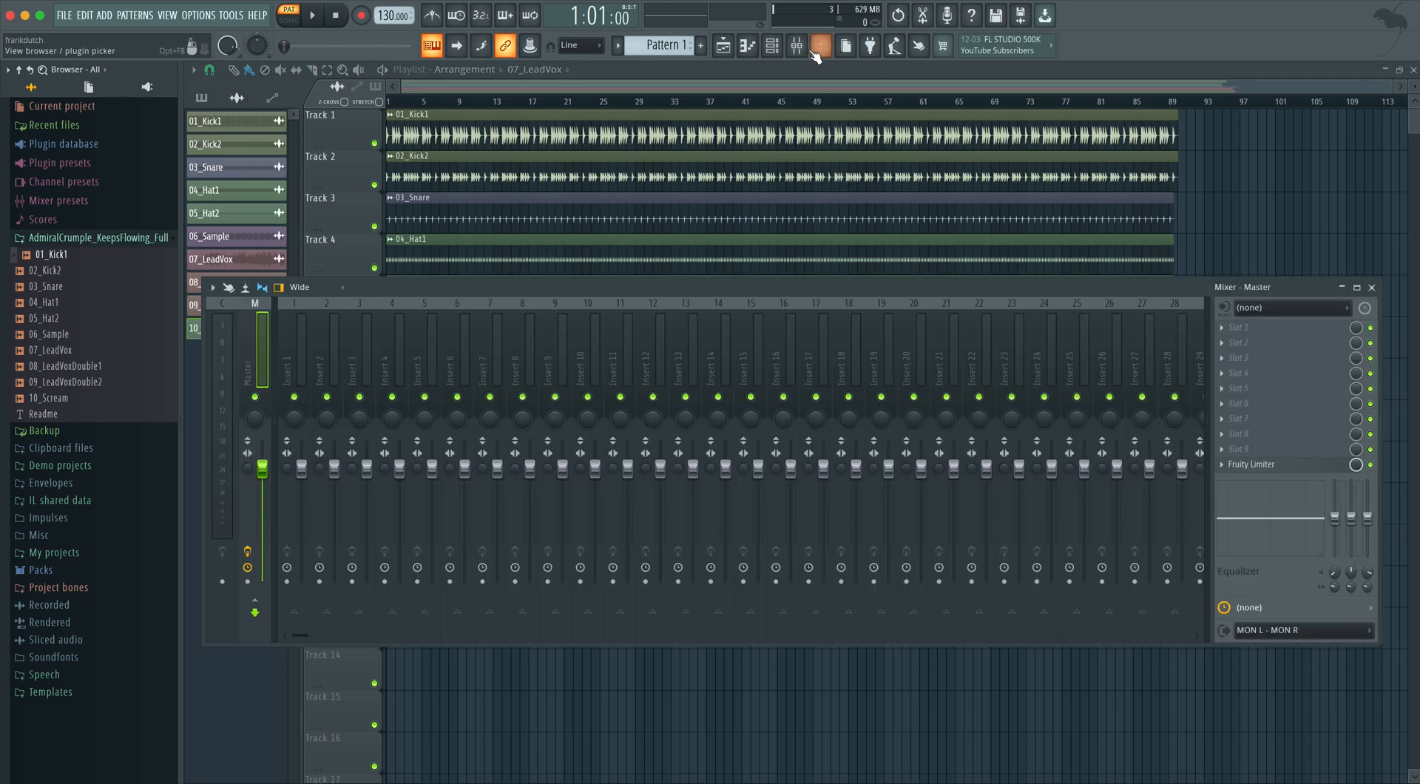
pyautogui.click(796, 46)
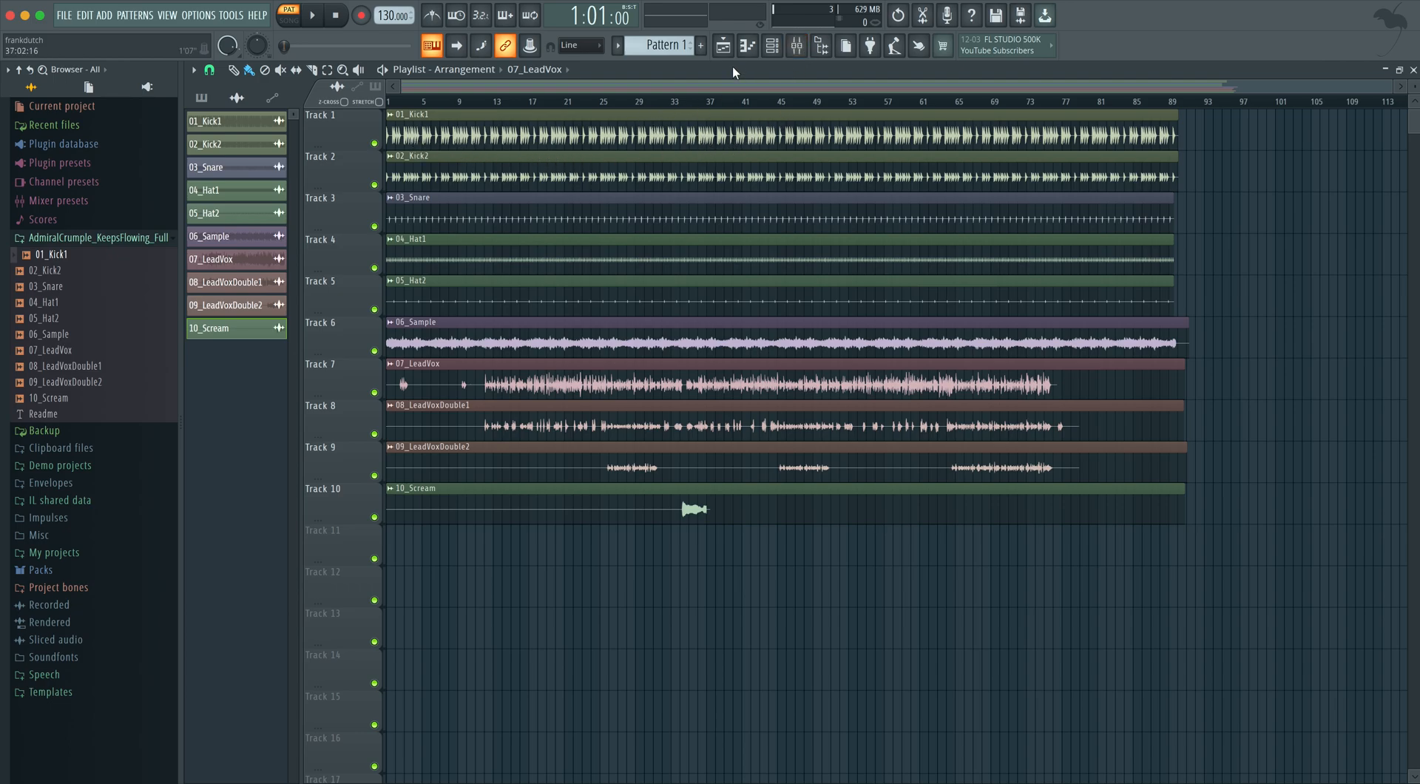
pyautogui.click(796, 47)
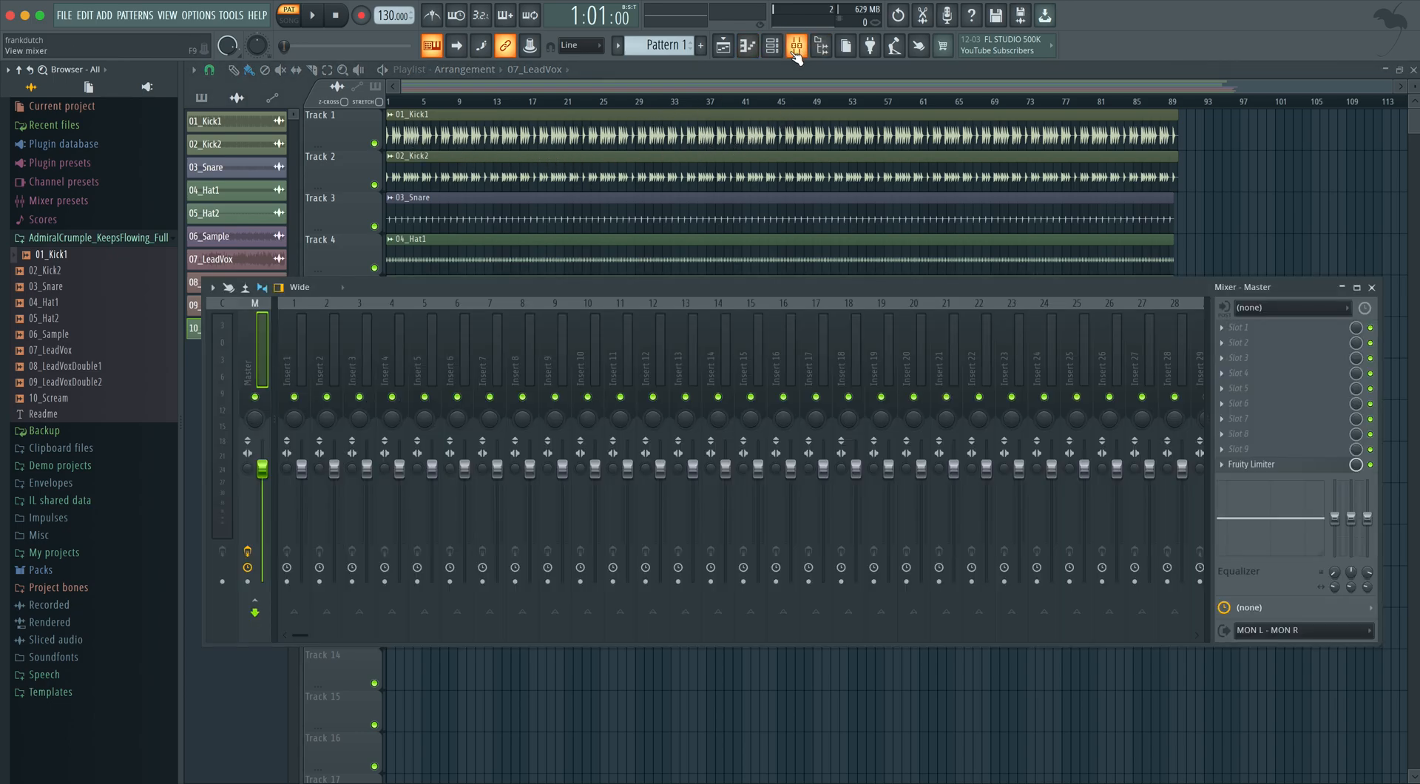
pyautogui.click(795, 52)
pyautogui.click(784, 52)
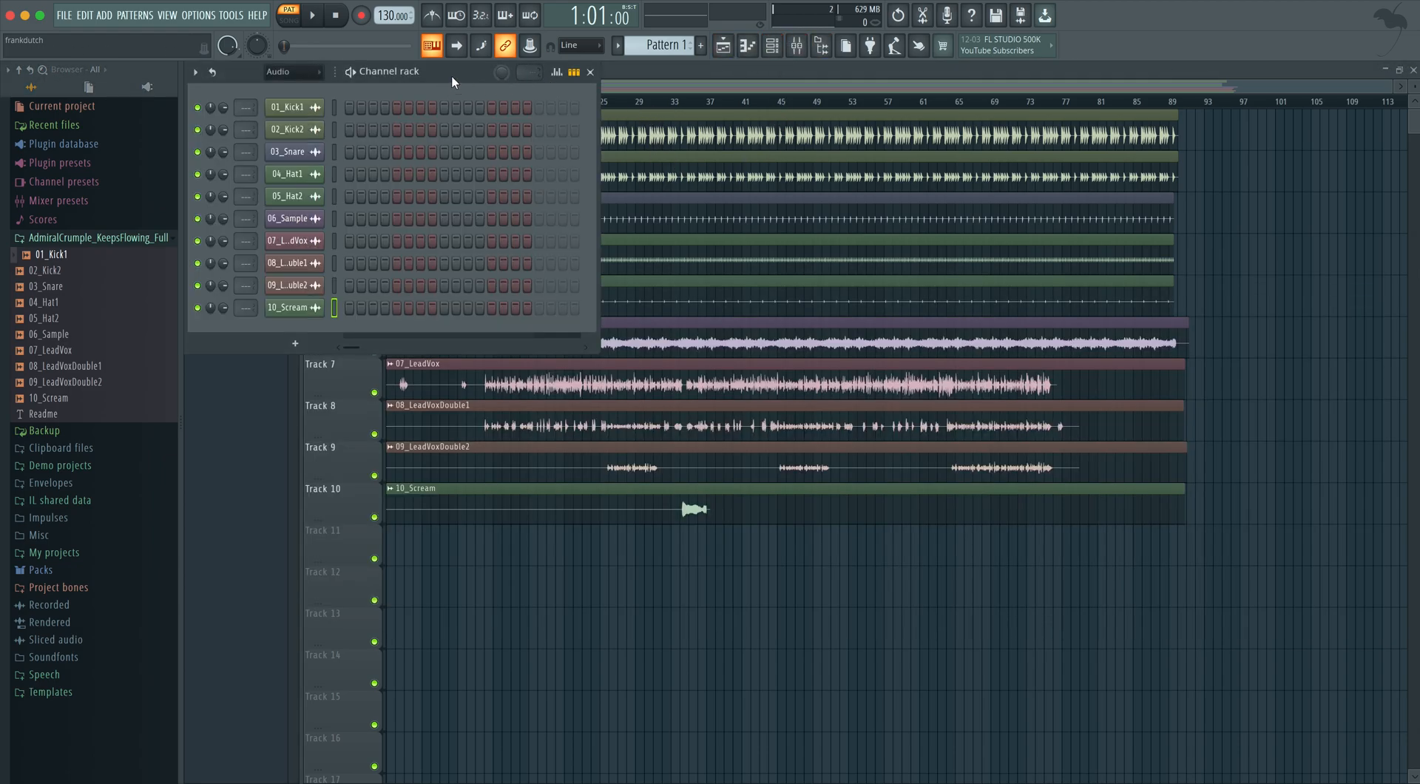
pyautogui.click(591, 73)
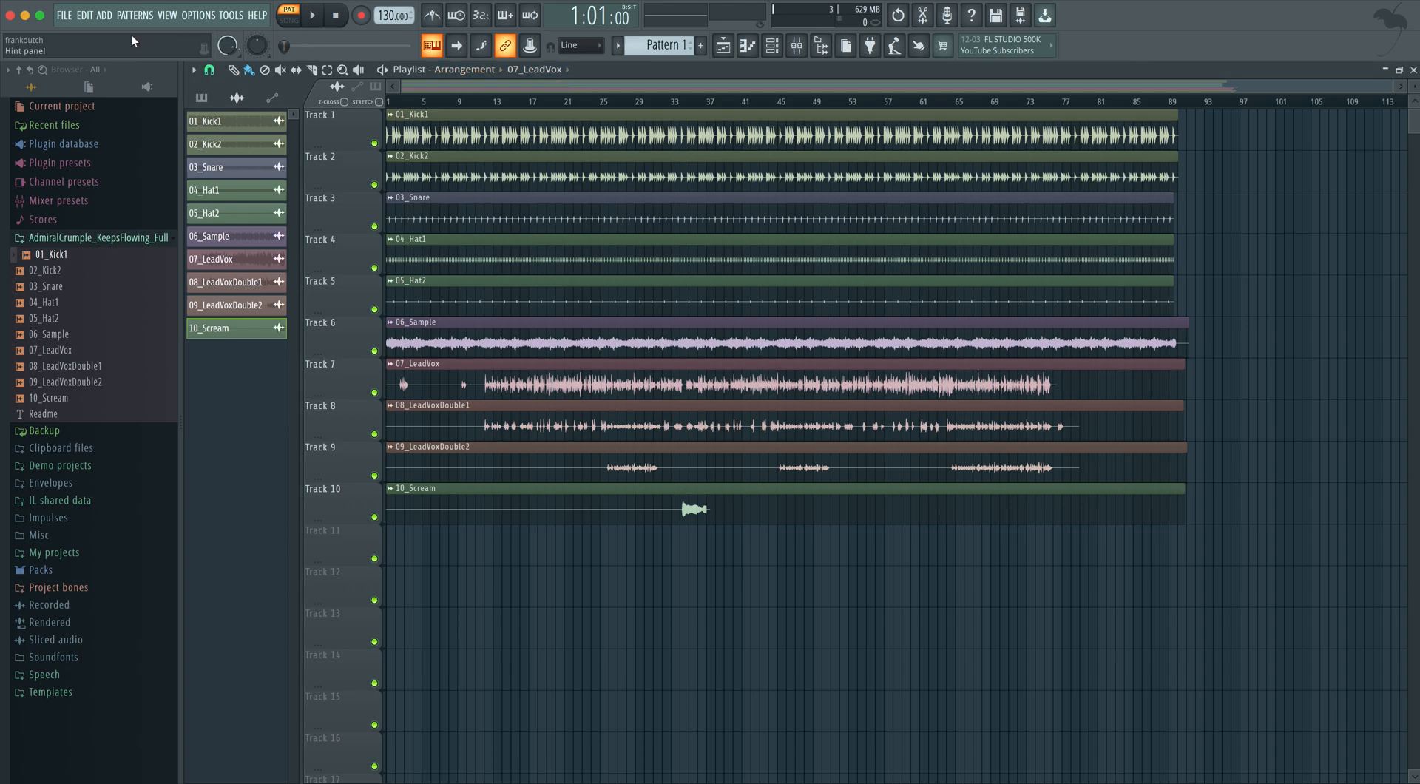
pyautogui.click(163, 21)
pyautogui.moveTo(135, 14)
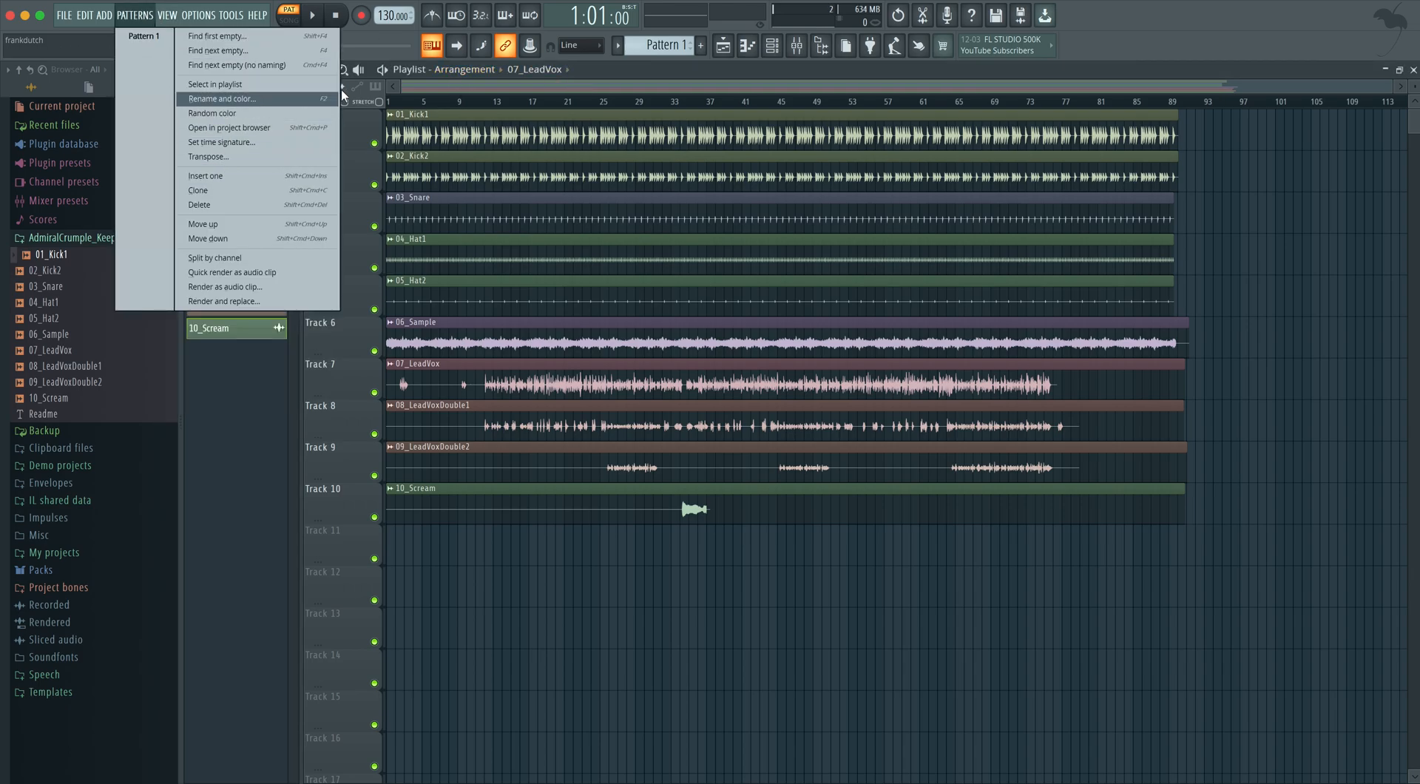
pyautogui.click(766, 57)
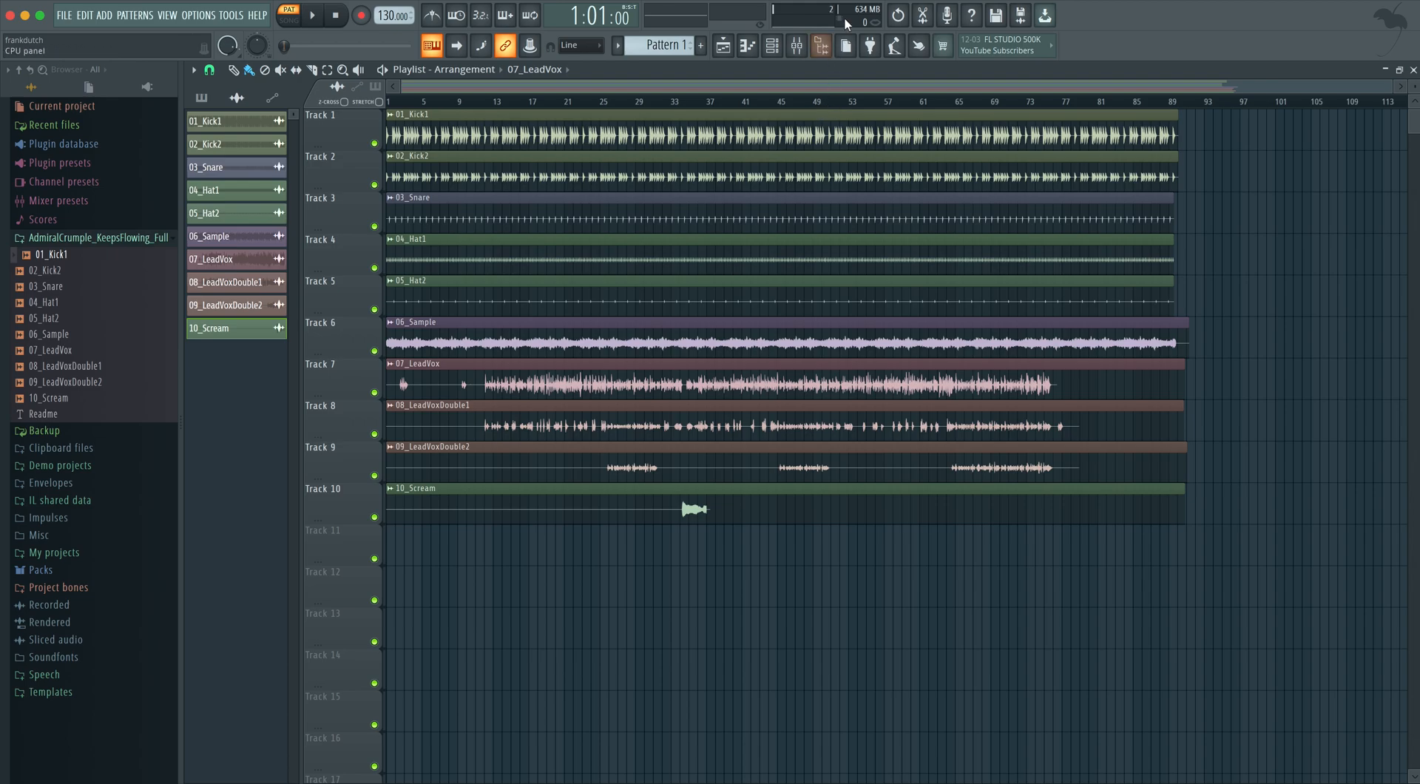
# Show the mixer and the channel rack together, moving the mixer down so that all the channels' mixer assignments are in view.
pyautogui.click(797, 45)
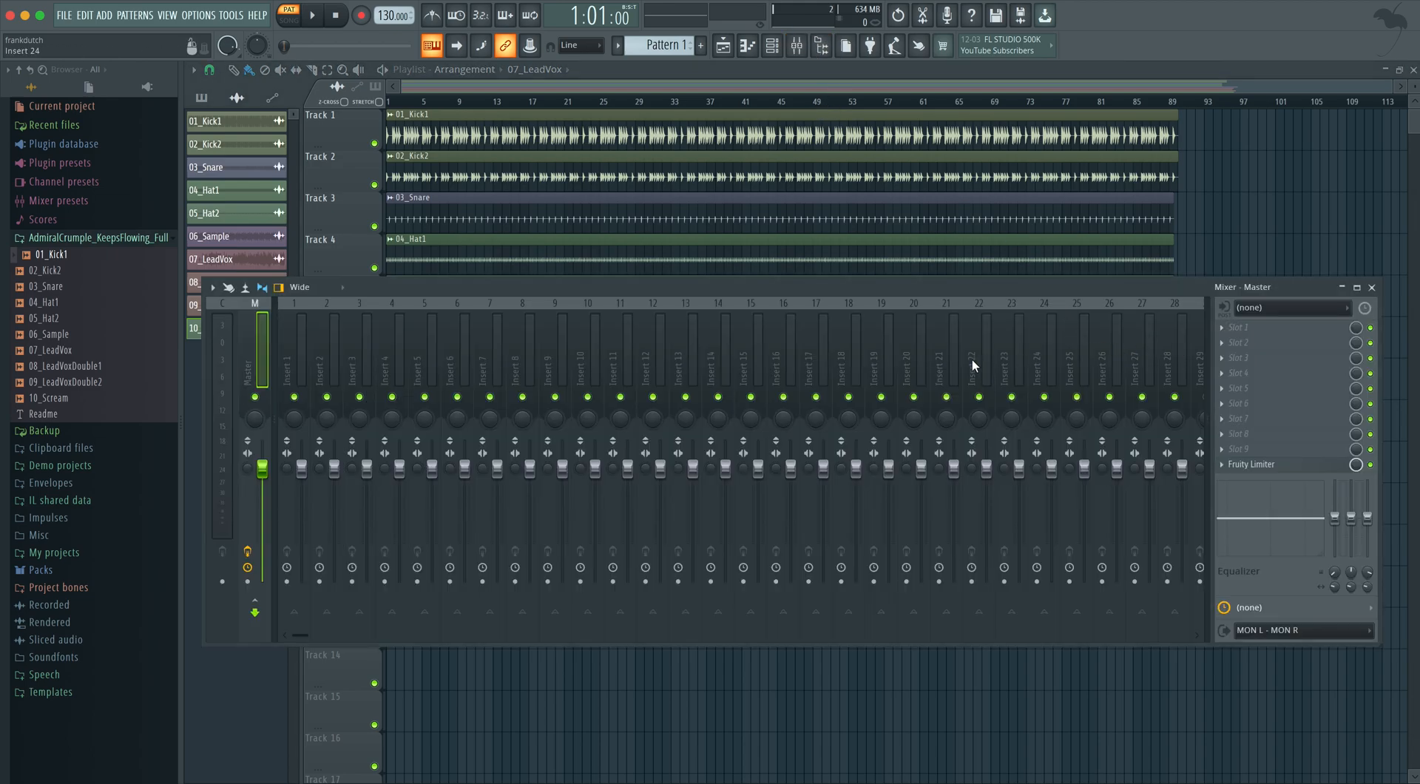
pyautogui.click(309, 352)
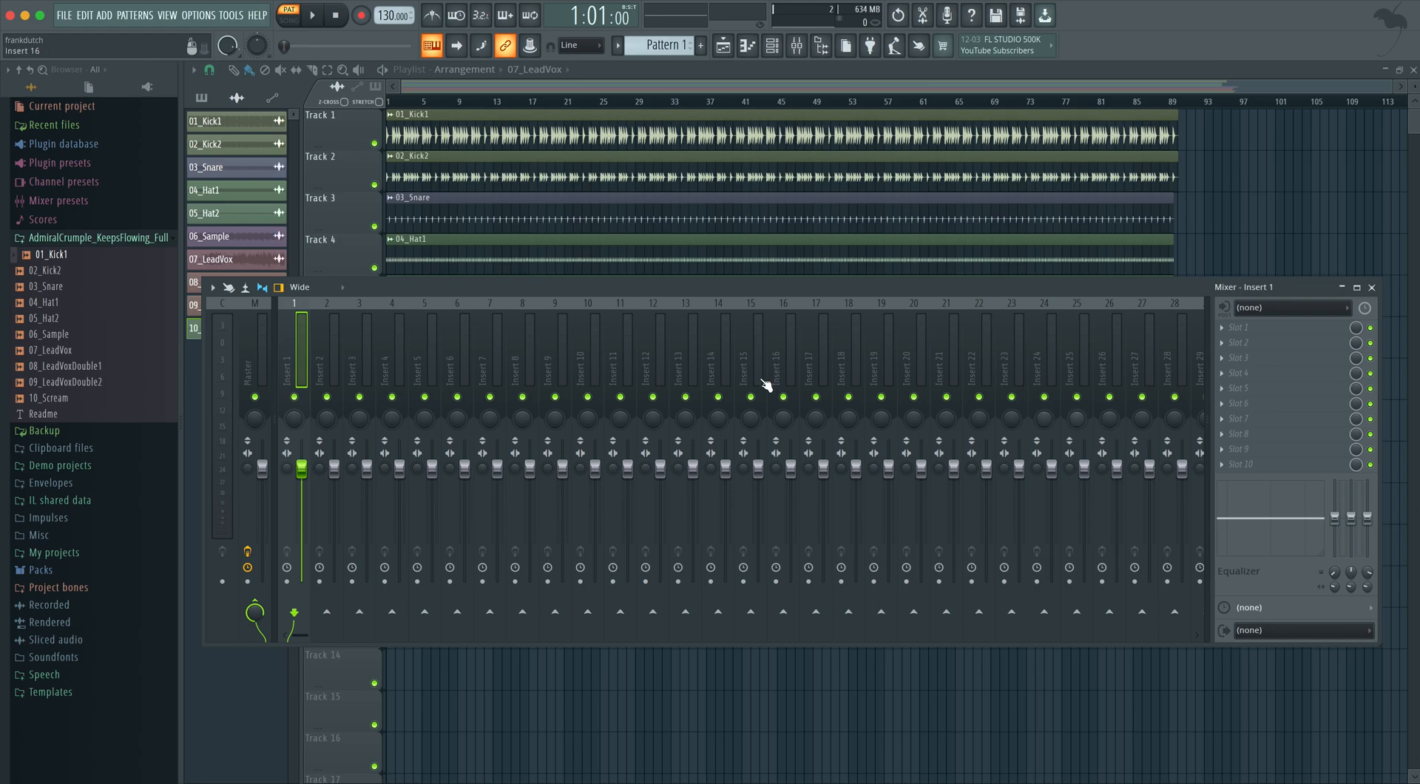
pyautogui.click(321, 379)
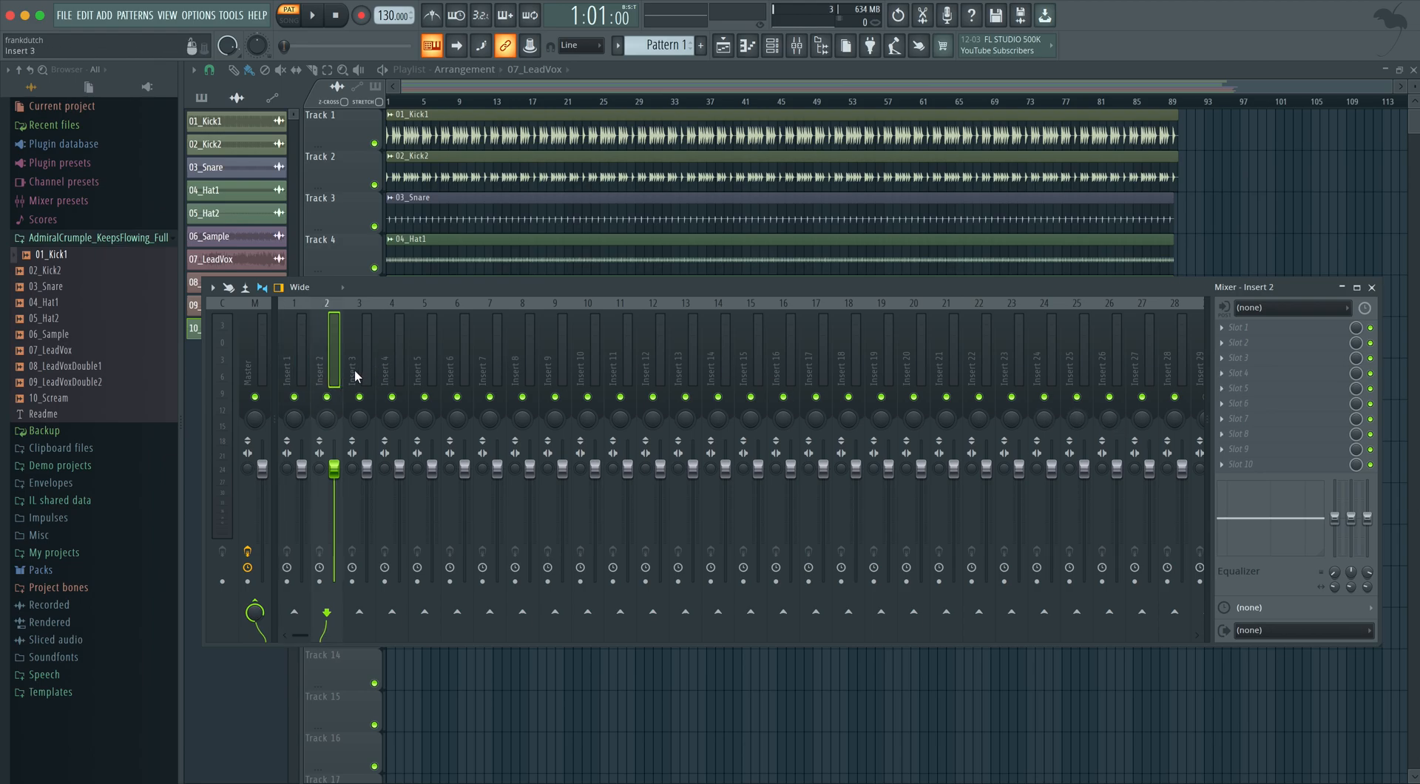
pyautogui.click(355, 376)
pyautogui.click(782, 50)
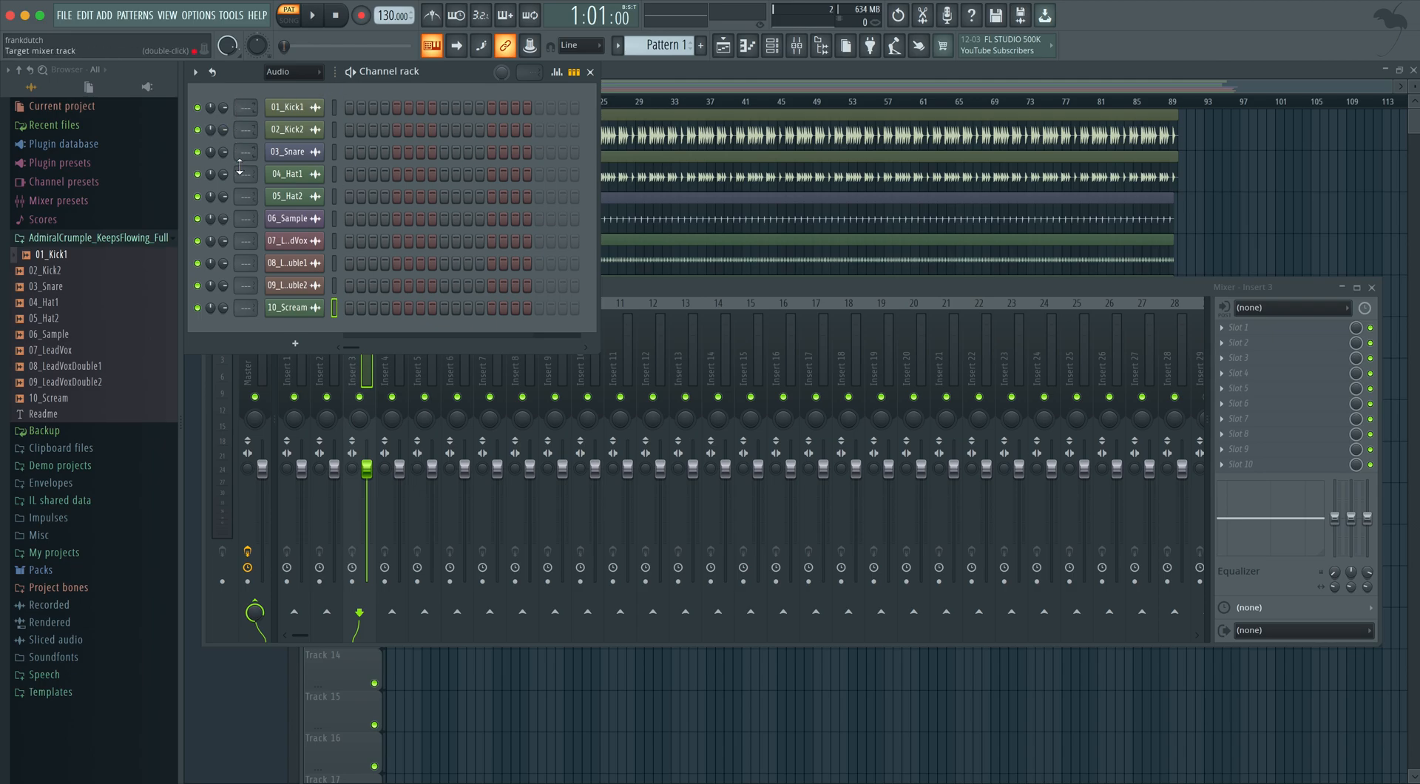
pyautogui.moveTo(627, 287); pyautogui.dragTo(675, 378)
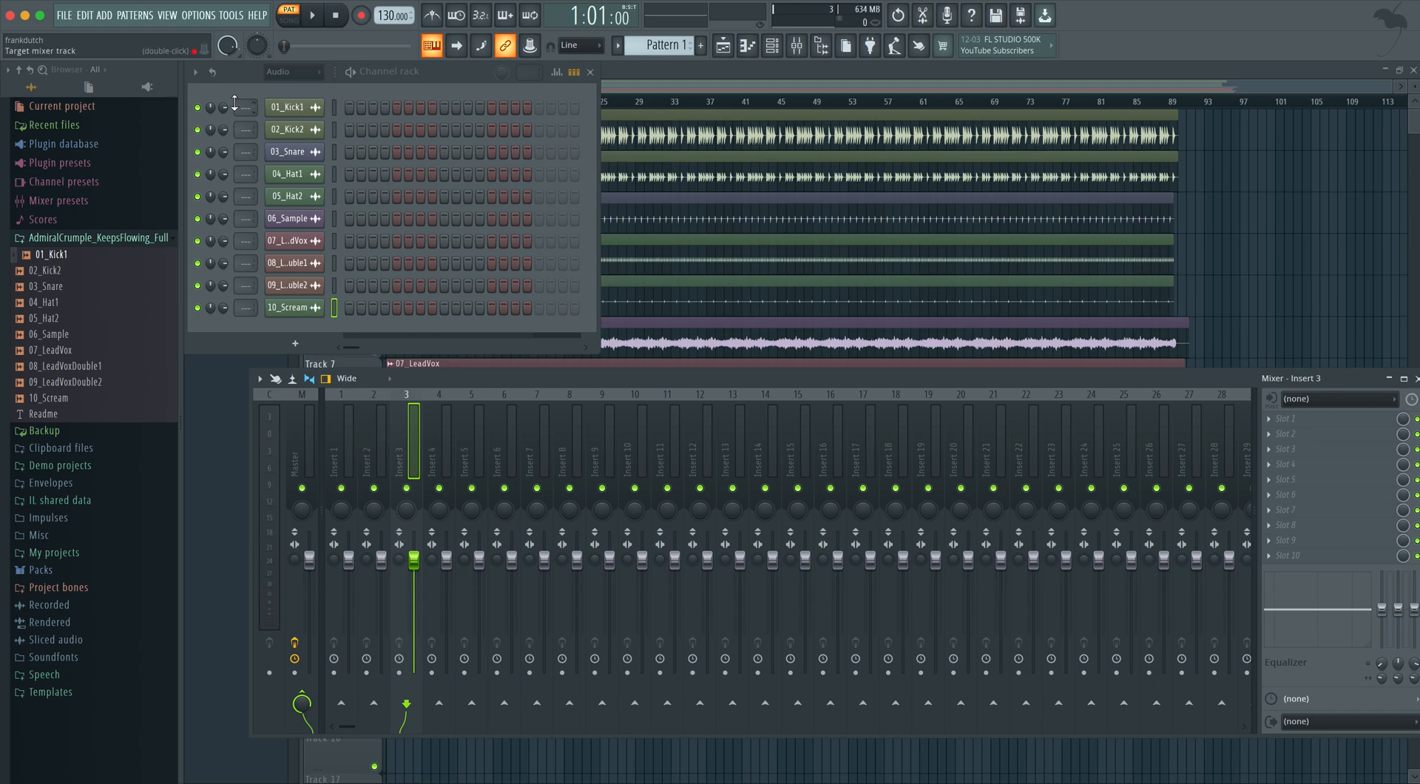
# Route the 01_Kick1, 02_Kick2, 03_Snare, 04_Hat1 and 05_Hat2 channels to mixer tracks 1 to 5 in order.
pyautogui.moveTo(242, 106); pyautogui.dragTo(241, 99)
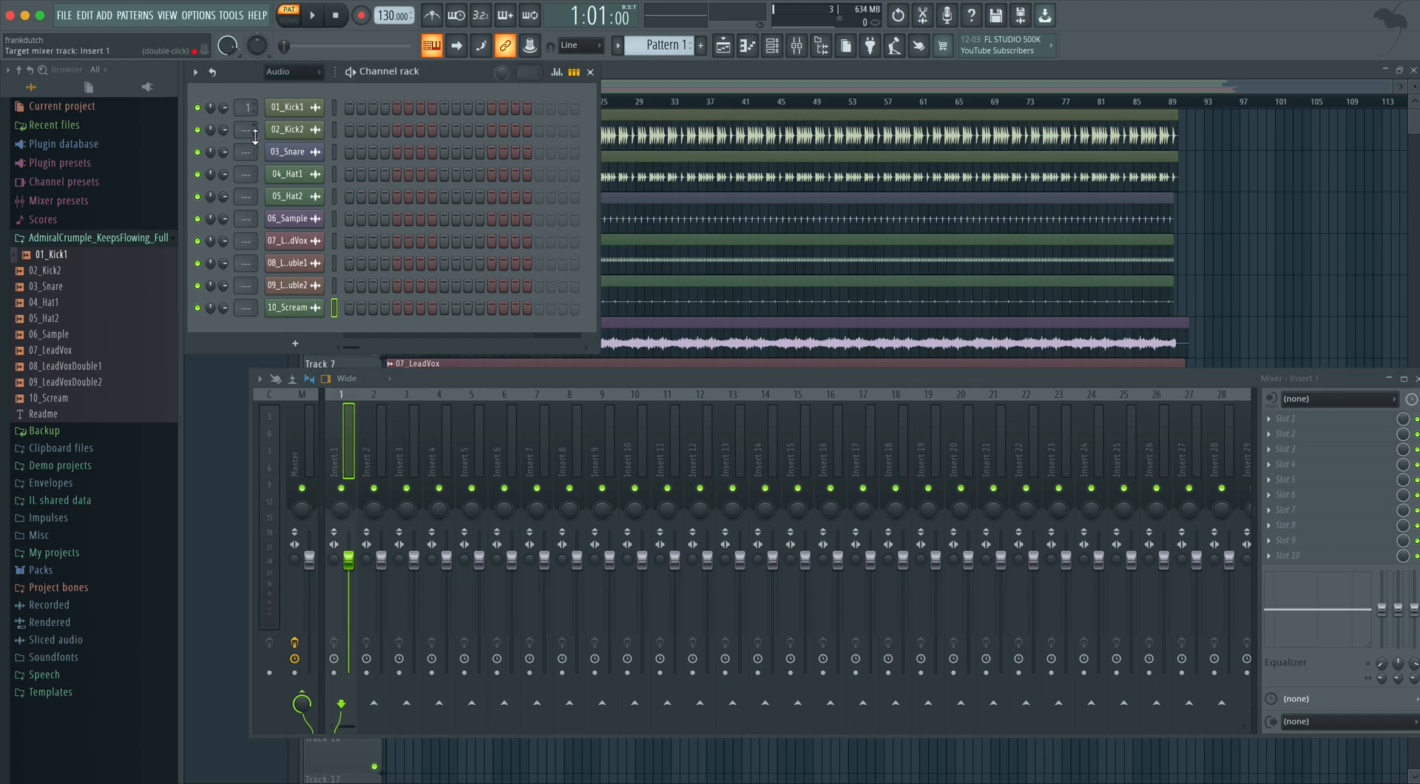
pyautogui.scroll(1, 252, 130)
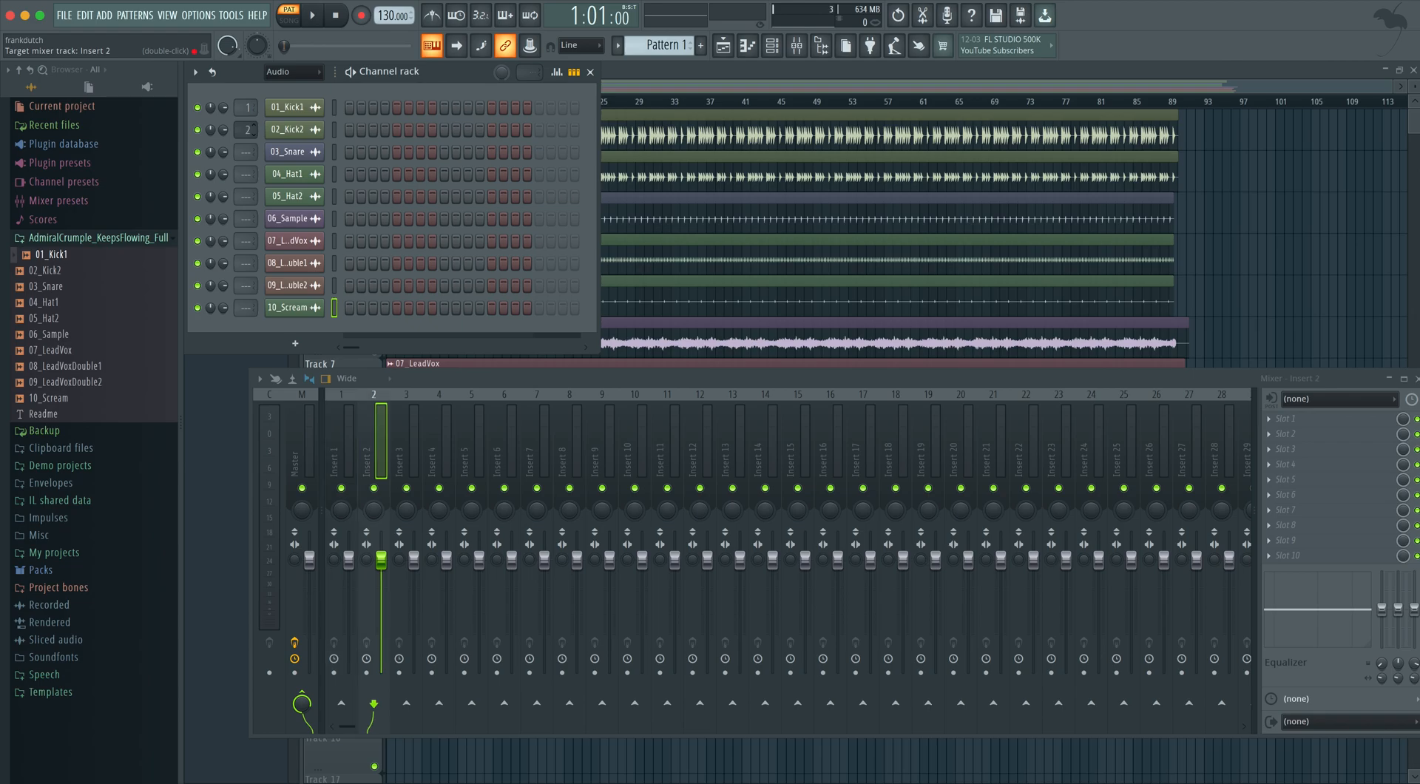
pyautogui.scroll(3, 245, 152)
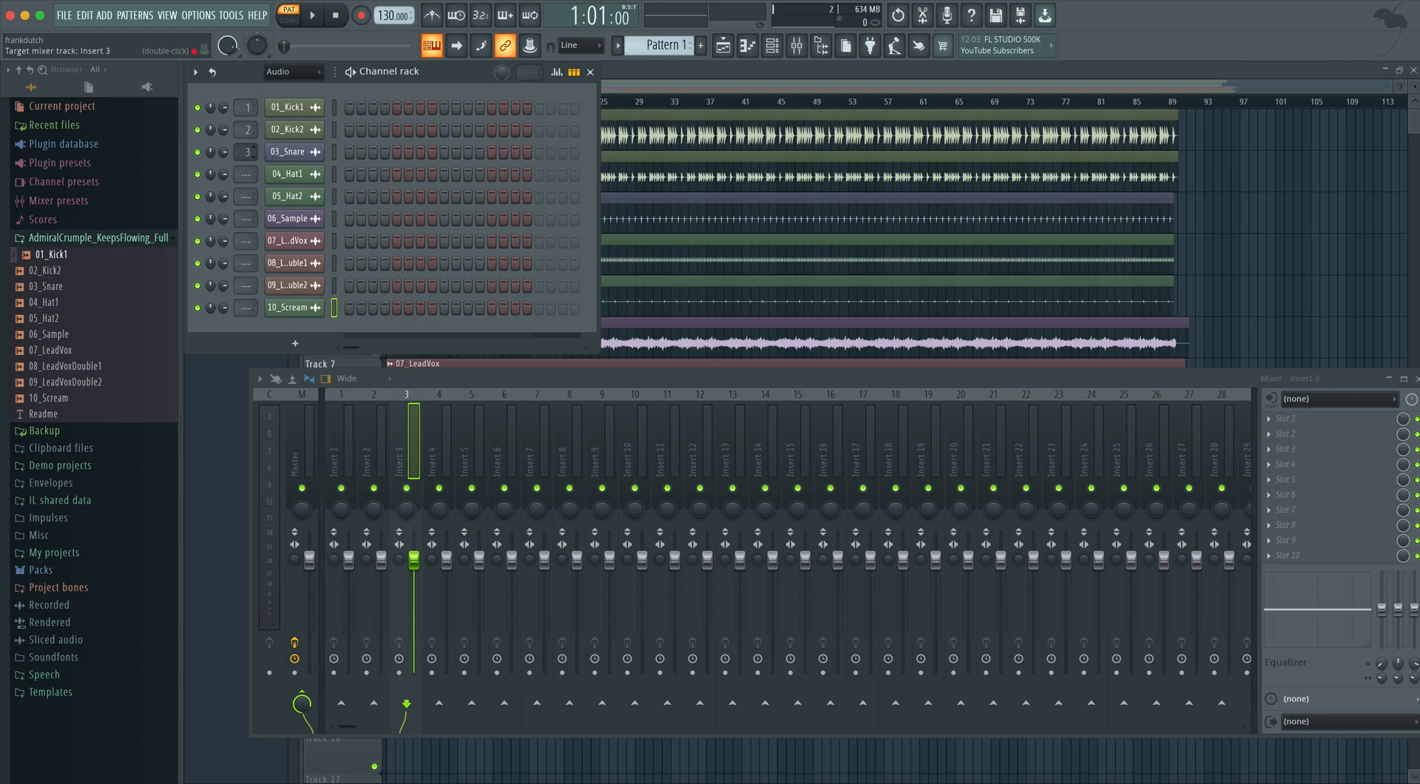
pyautogui.scroll(4, 245, 174)
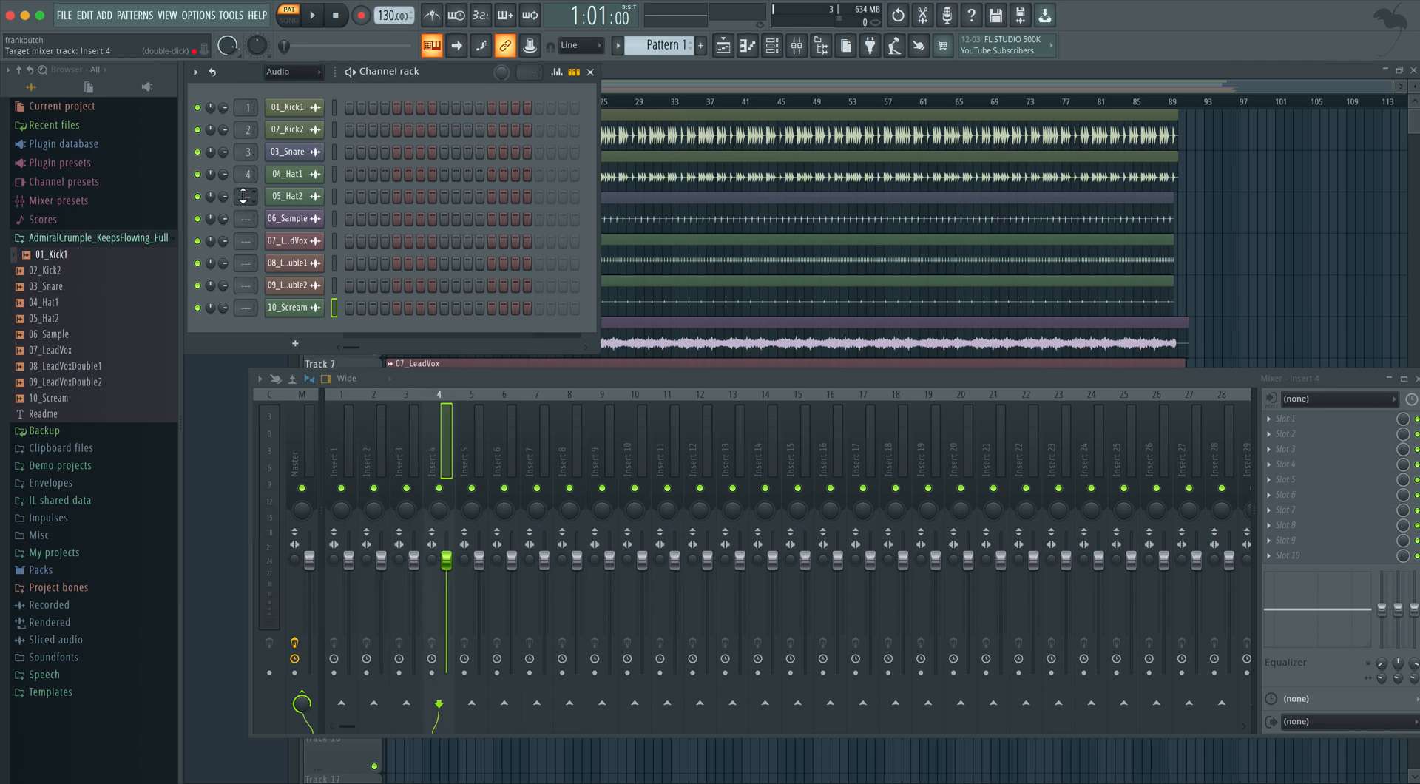
pyautogui.scroll(7, 246, 196)
pyautogui.scroll(-2, 245, 196)
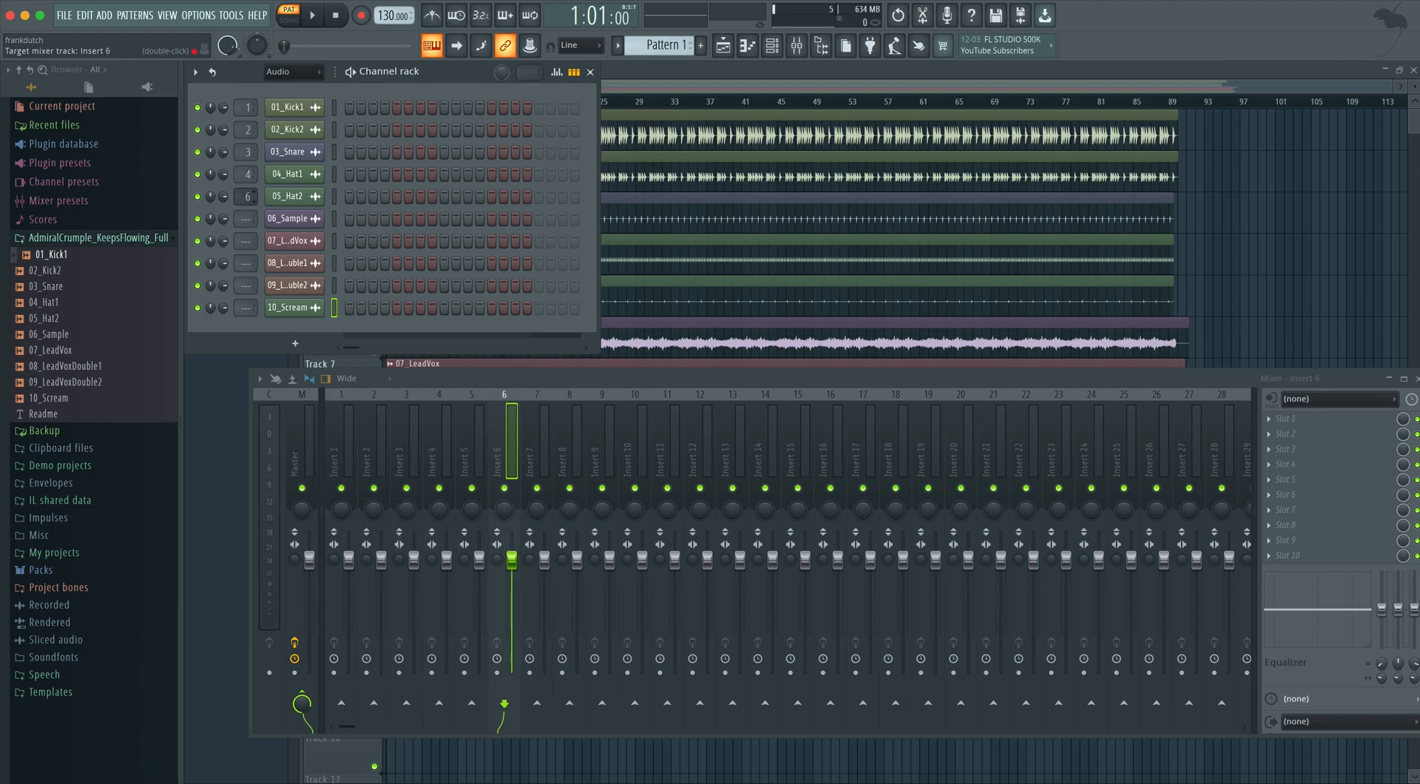
# Route the 06_Sample, 07_LeadVox, 08_LeadVoxDouble1, 09_LeadVoxDouble2 and 10_Scream channels to mixer tracks 6 to 10 in order.
pyautogui.scroll(7, 247, 218)
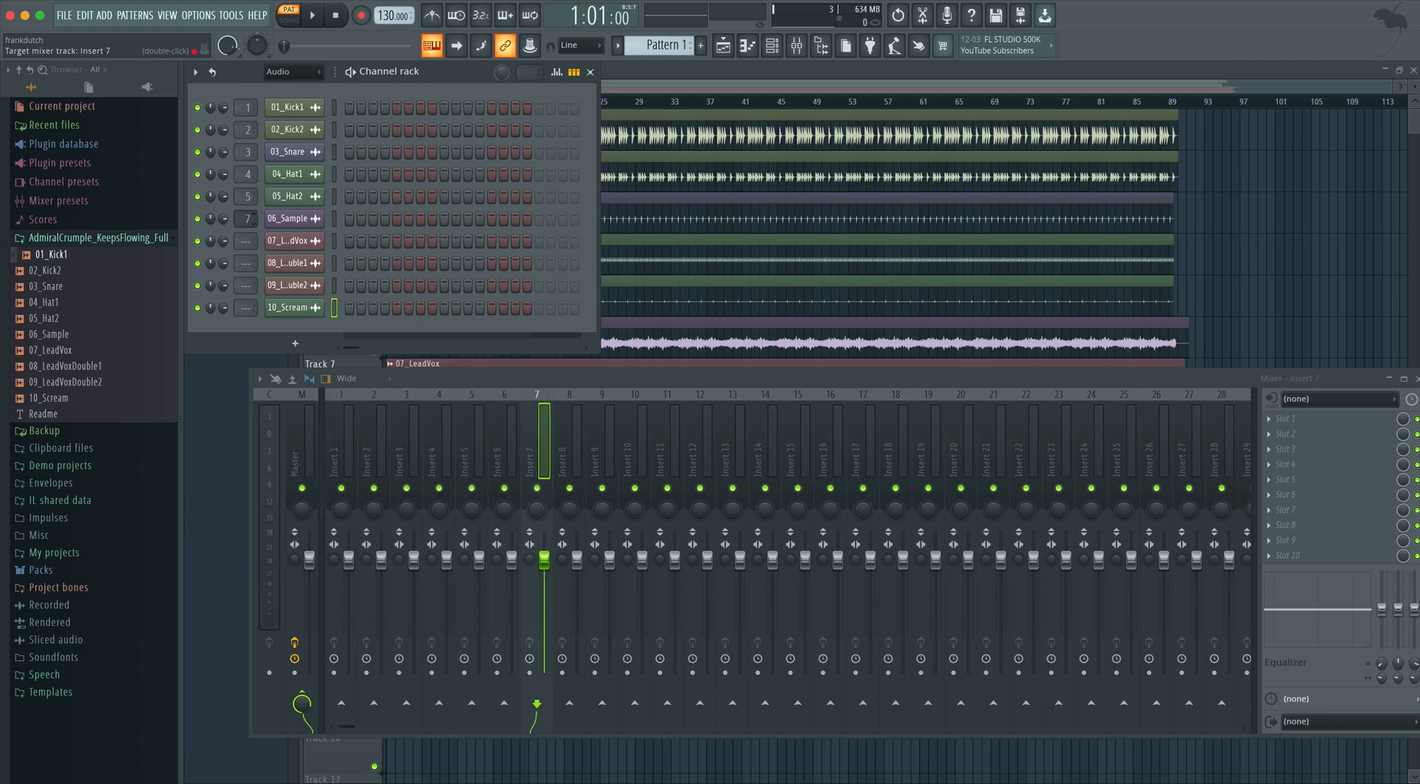
pyautogui.scroll(-1, 246, 219)
pyautogui.scroll(6, 244, 240)
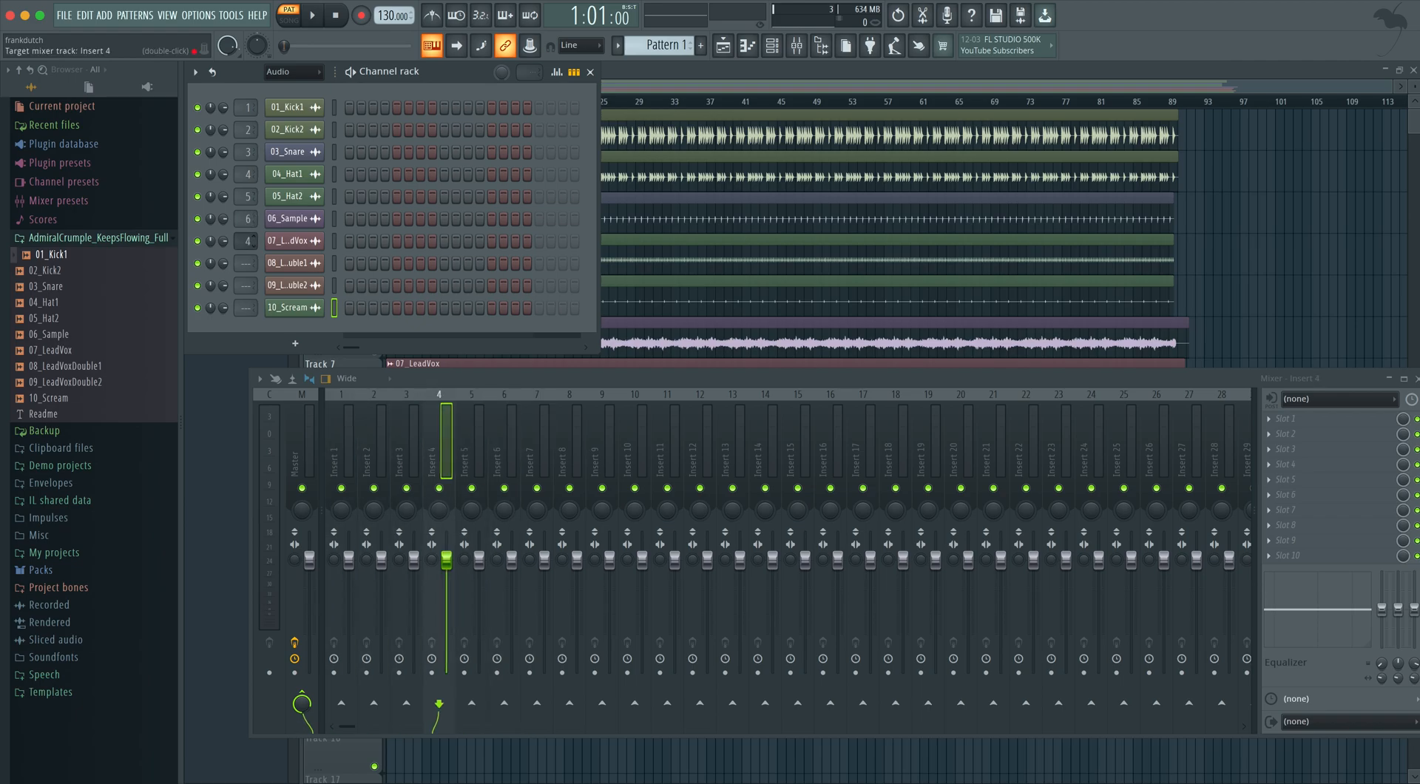
pyautogui.scroll(1, 245, 241)
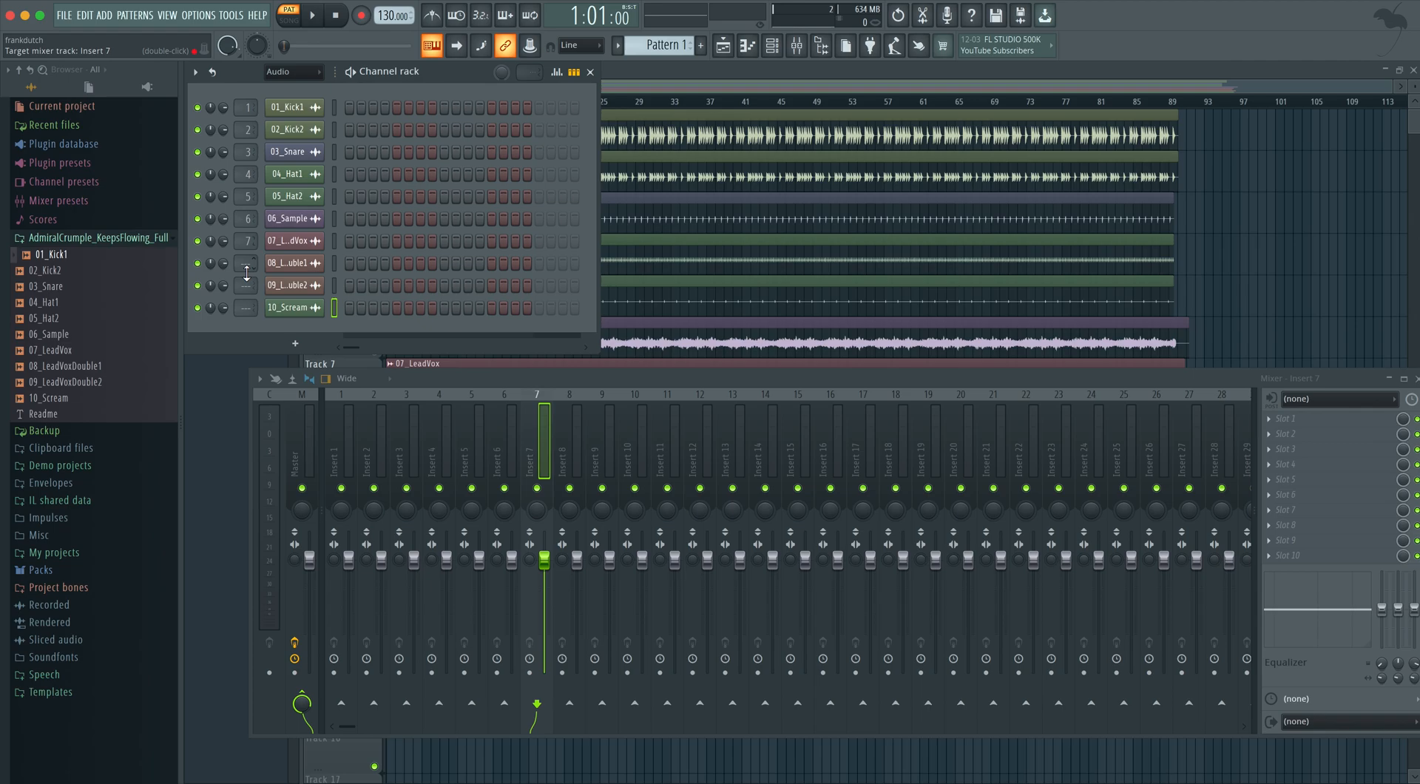
pyautogui.scroll(4, 245, 263)
pyautogui.scroll(-2, 245, 262)
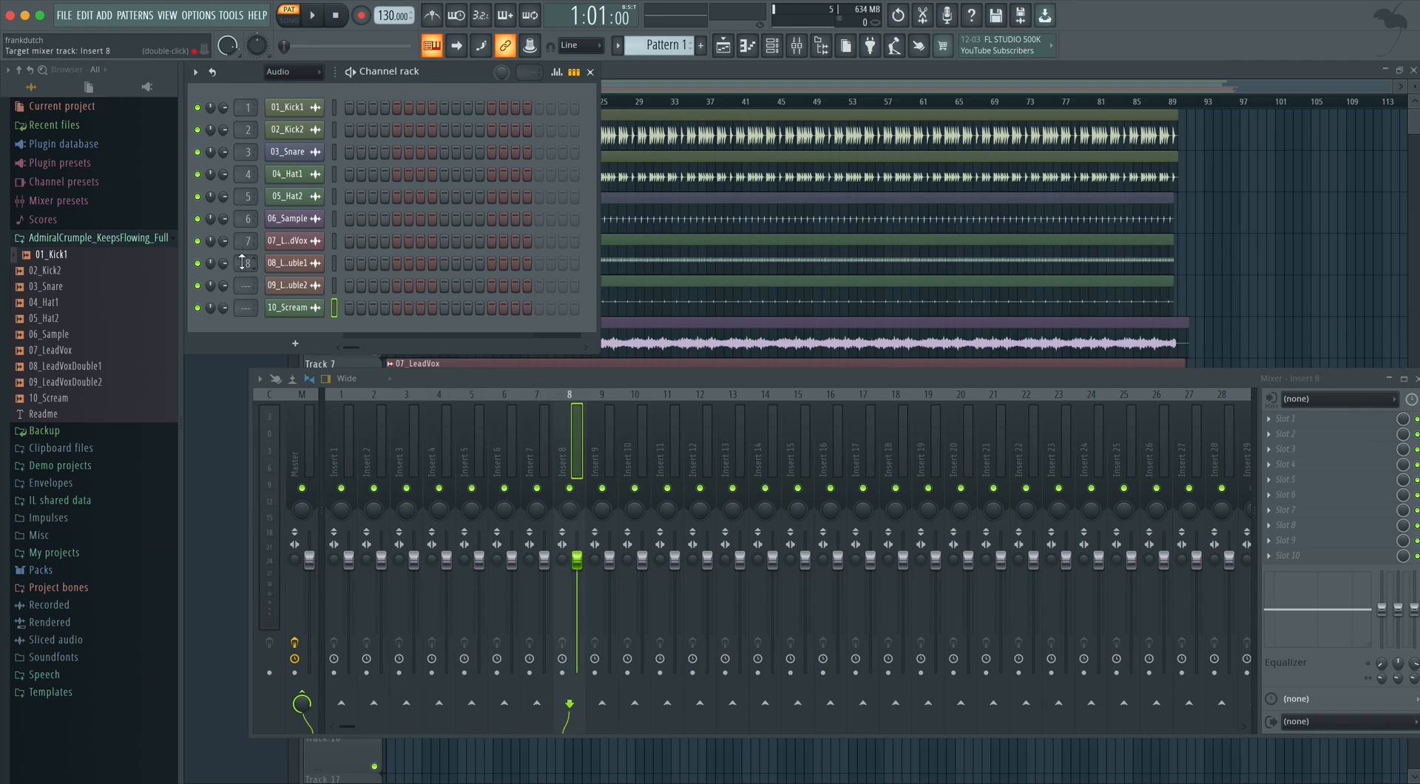
pyautogui.scroll(8, 245, 285)
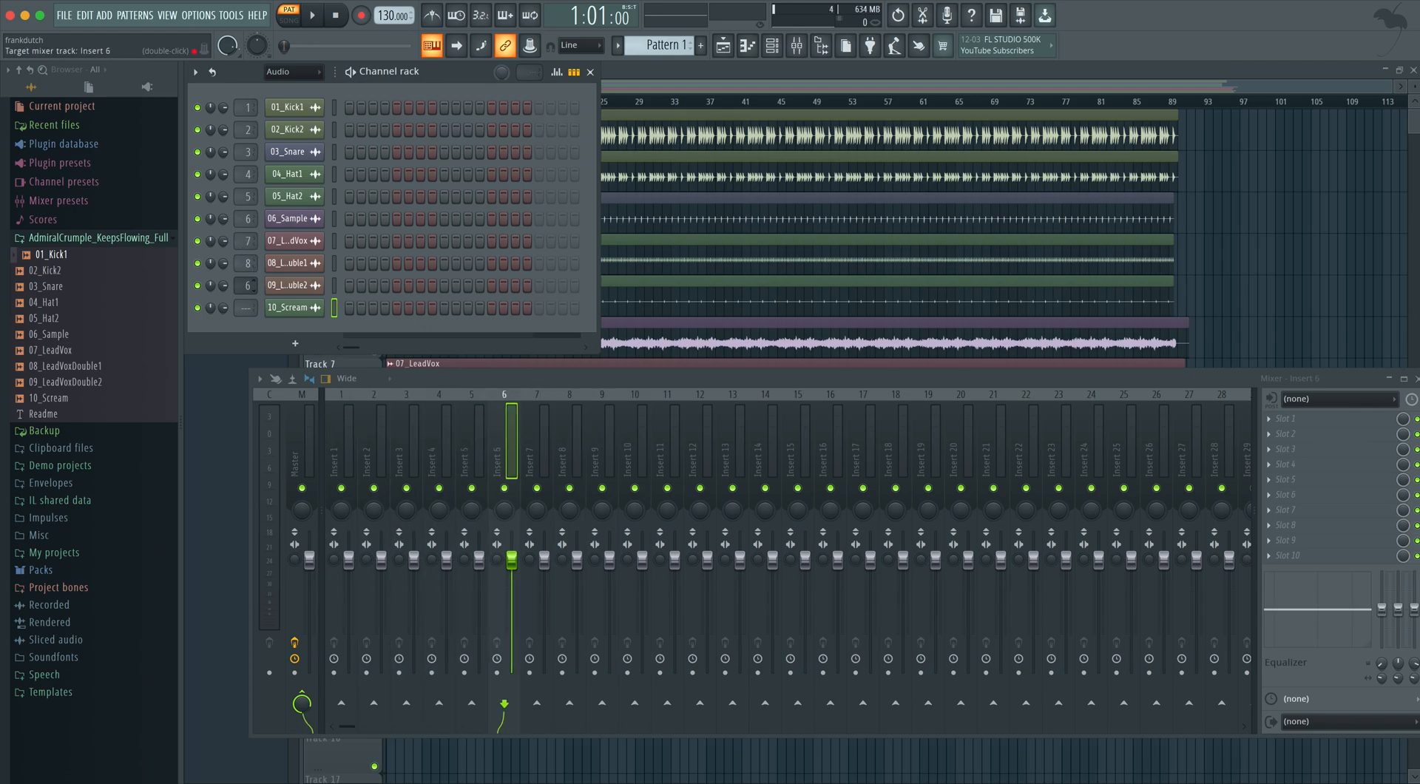
pyautogui.scroll(1, 245, 285)
pyautogui.scroll(4, 244, 307)
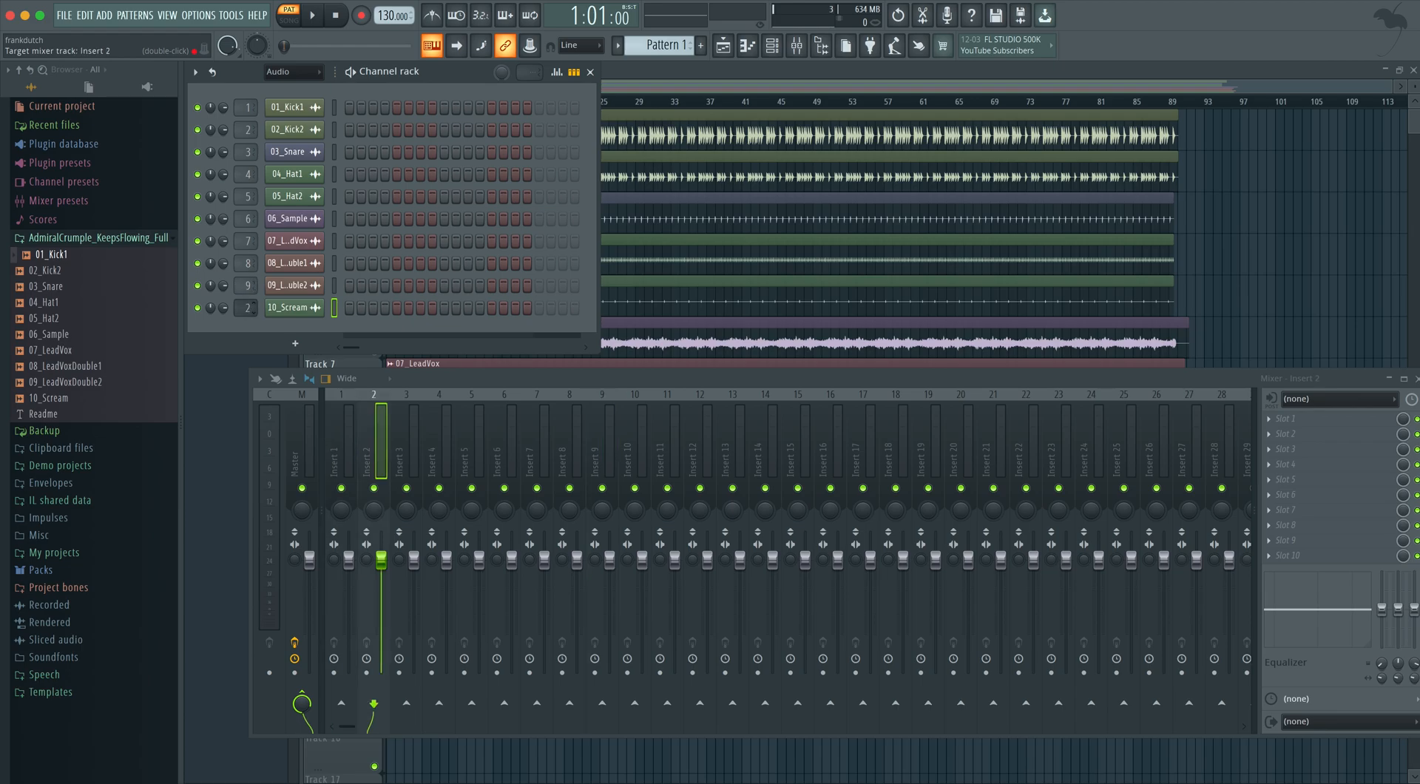
pyautogui.scroll(6, 248, 308)
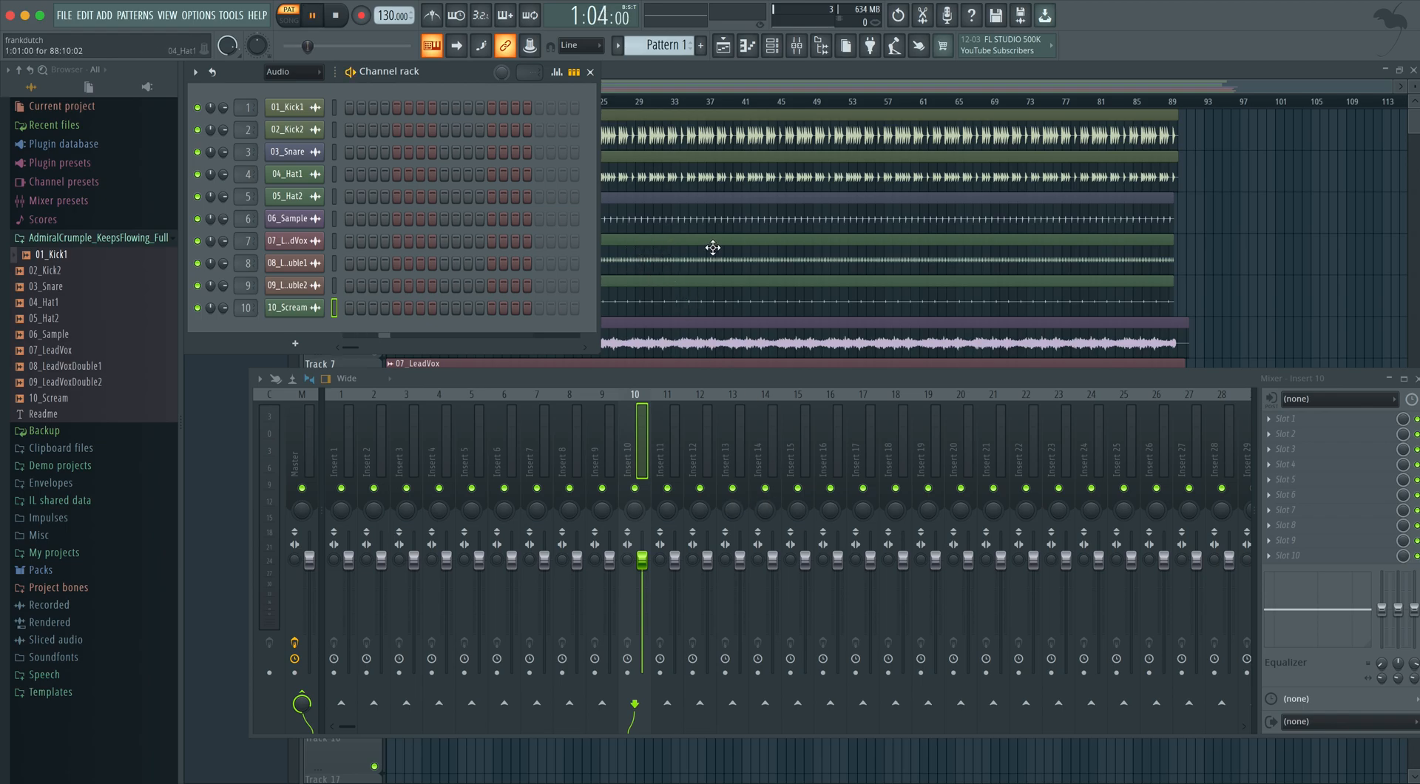
# Switch playback from pattern mode to song mode and play the arrangement from bar 1.
pyautogui.click(288, 20)
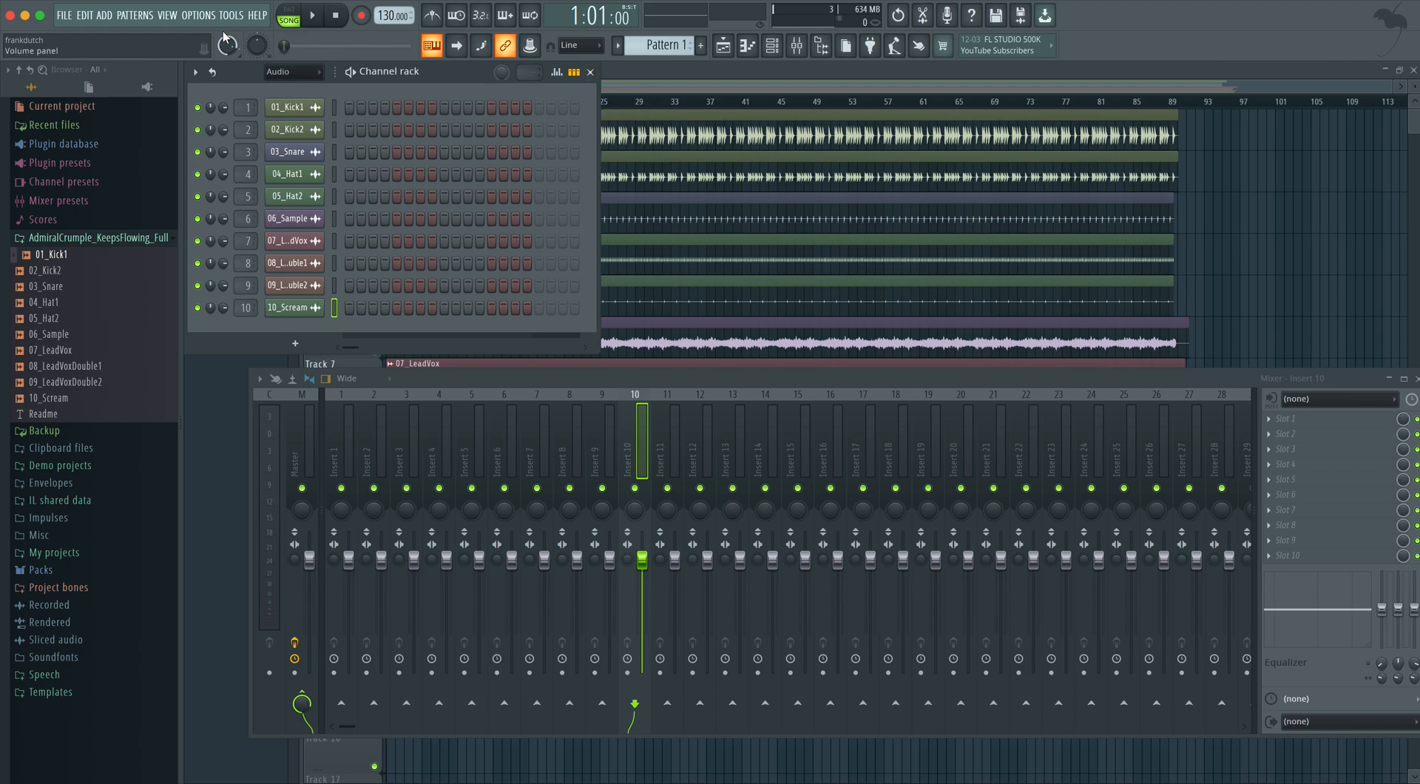
pyautogui.click(289, 22)
pyautogui.click(290, 22)
pyautogui.click(289, 17)
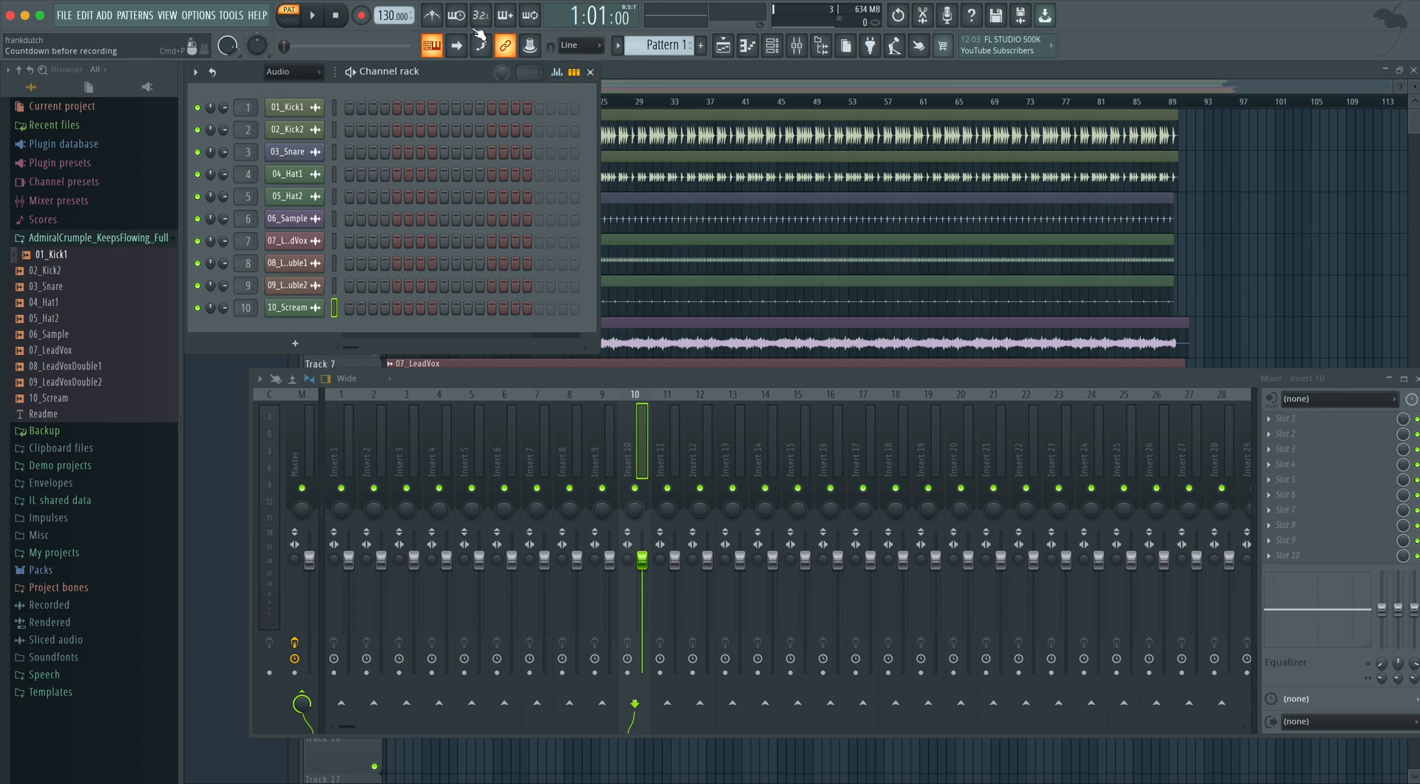
pyautogui.click(289, 24)
pyautogui.press('space')
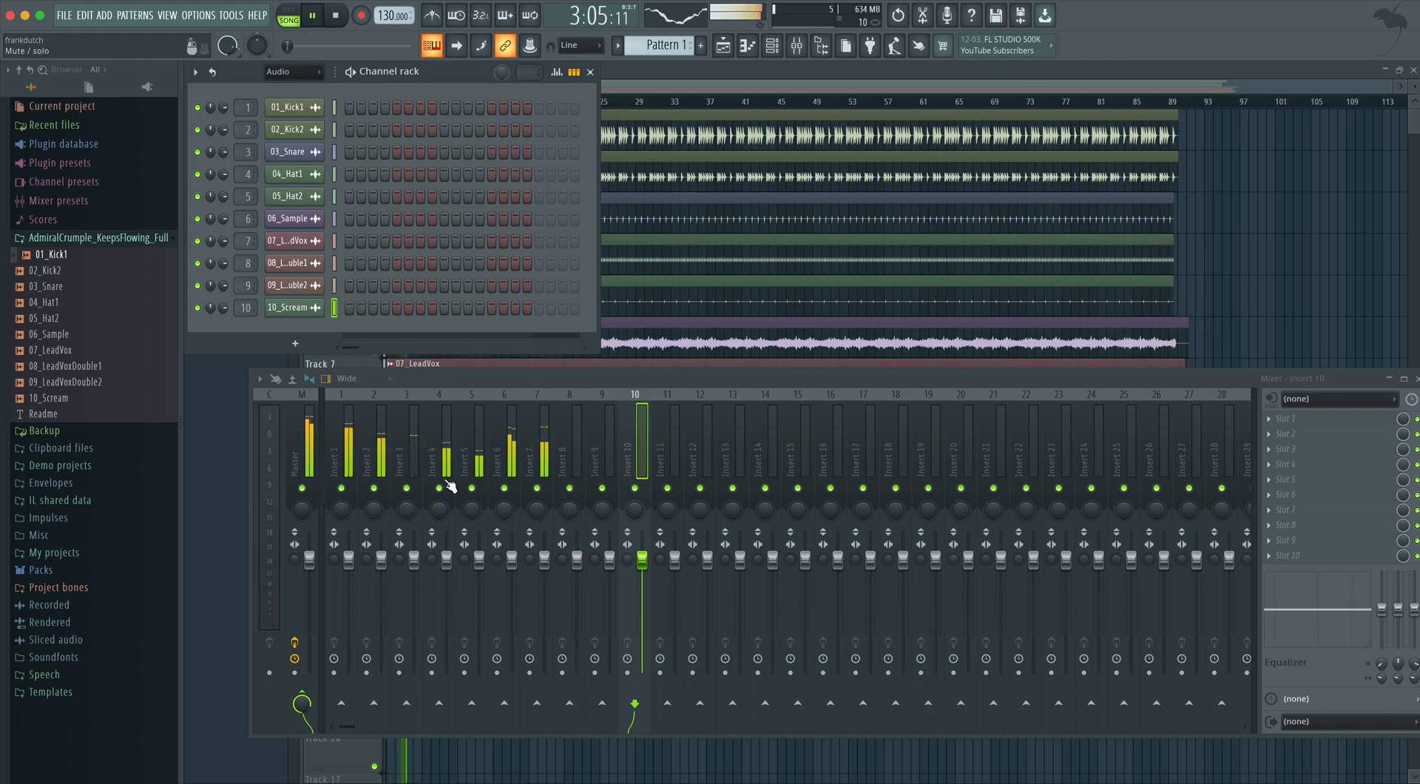
# Restart the song from bar 1 and lower the volume of mixer track 1 to about 88% (-2.7 dB) while it plays.
pyautogui.press('space')
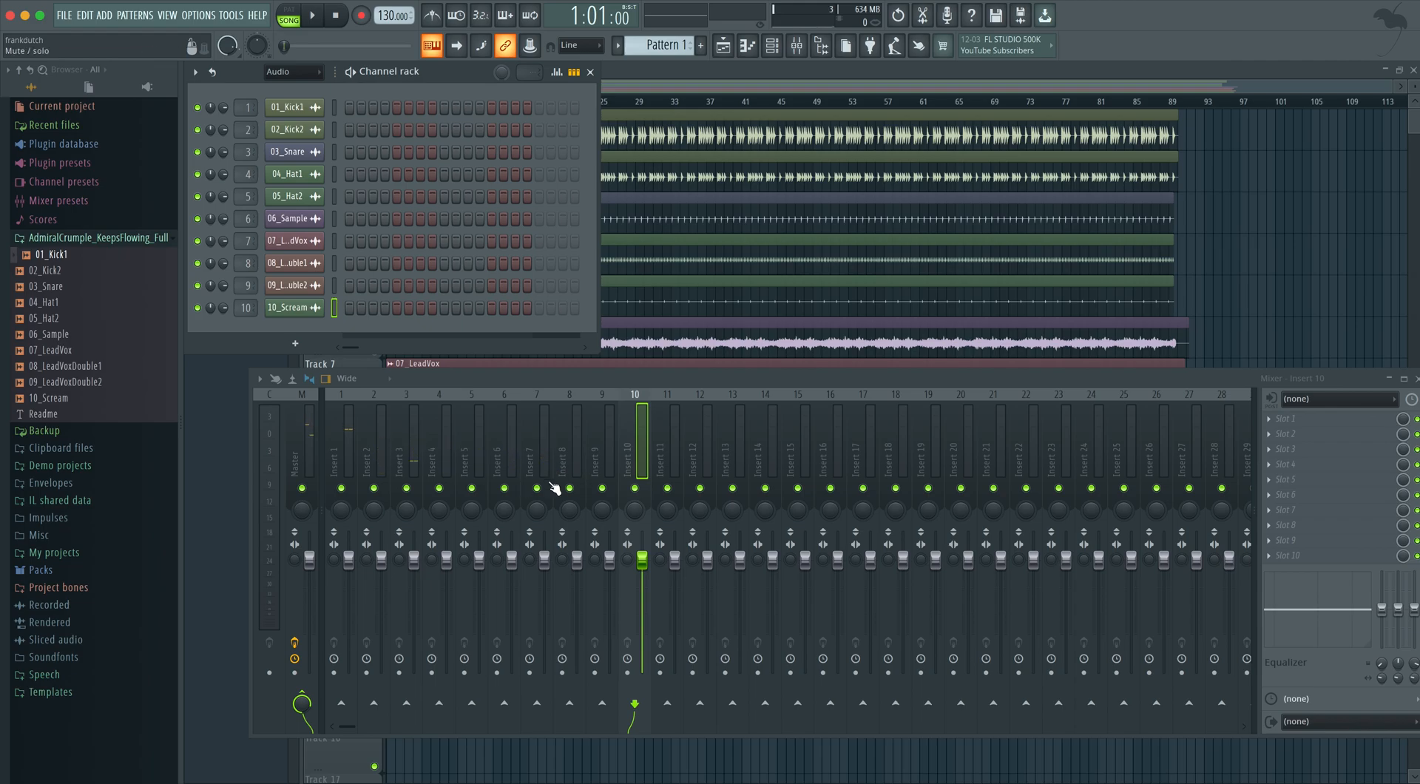
pyautogui.press('space')
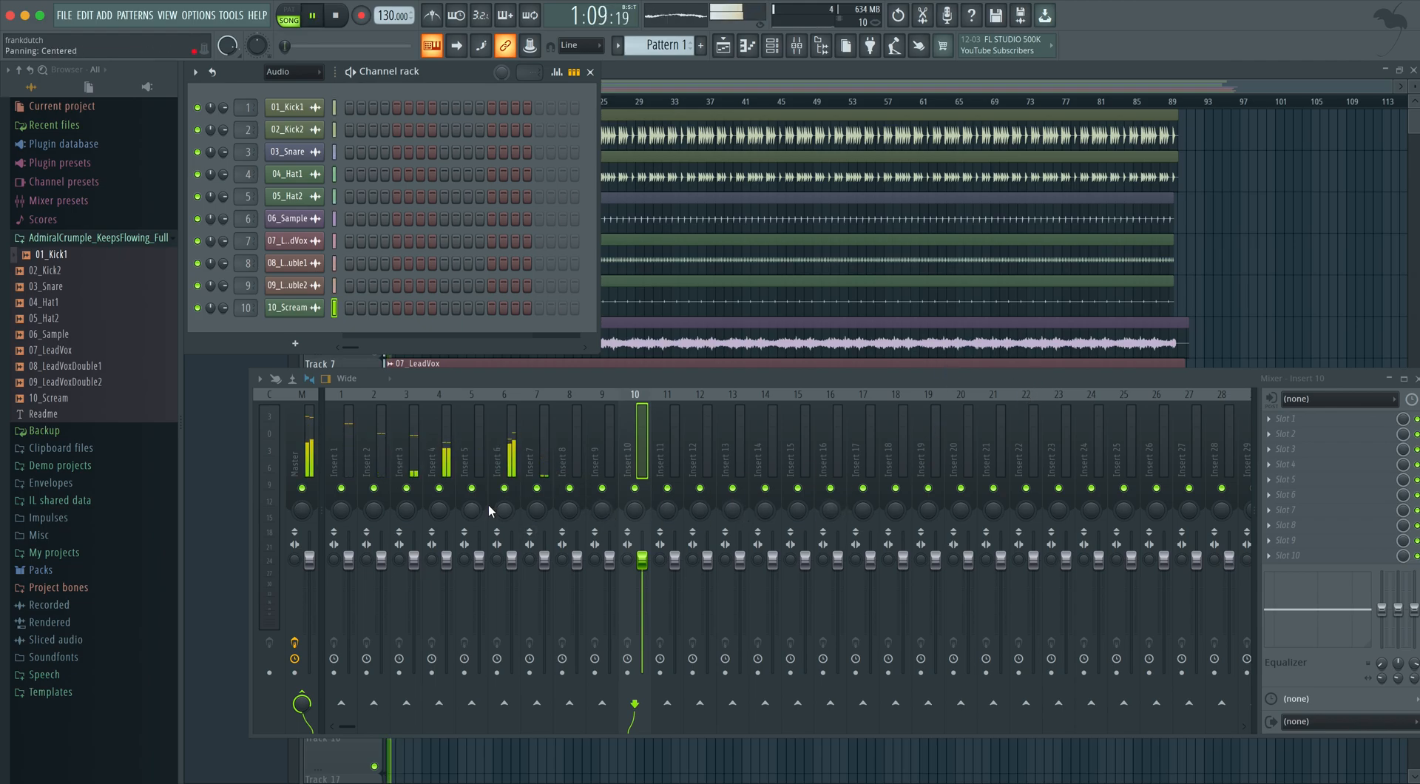
pyautogui.moveTo(348, 559); pyautogui.dragTo(348, 572)
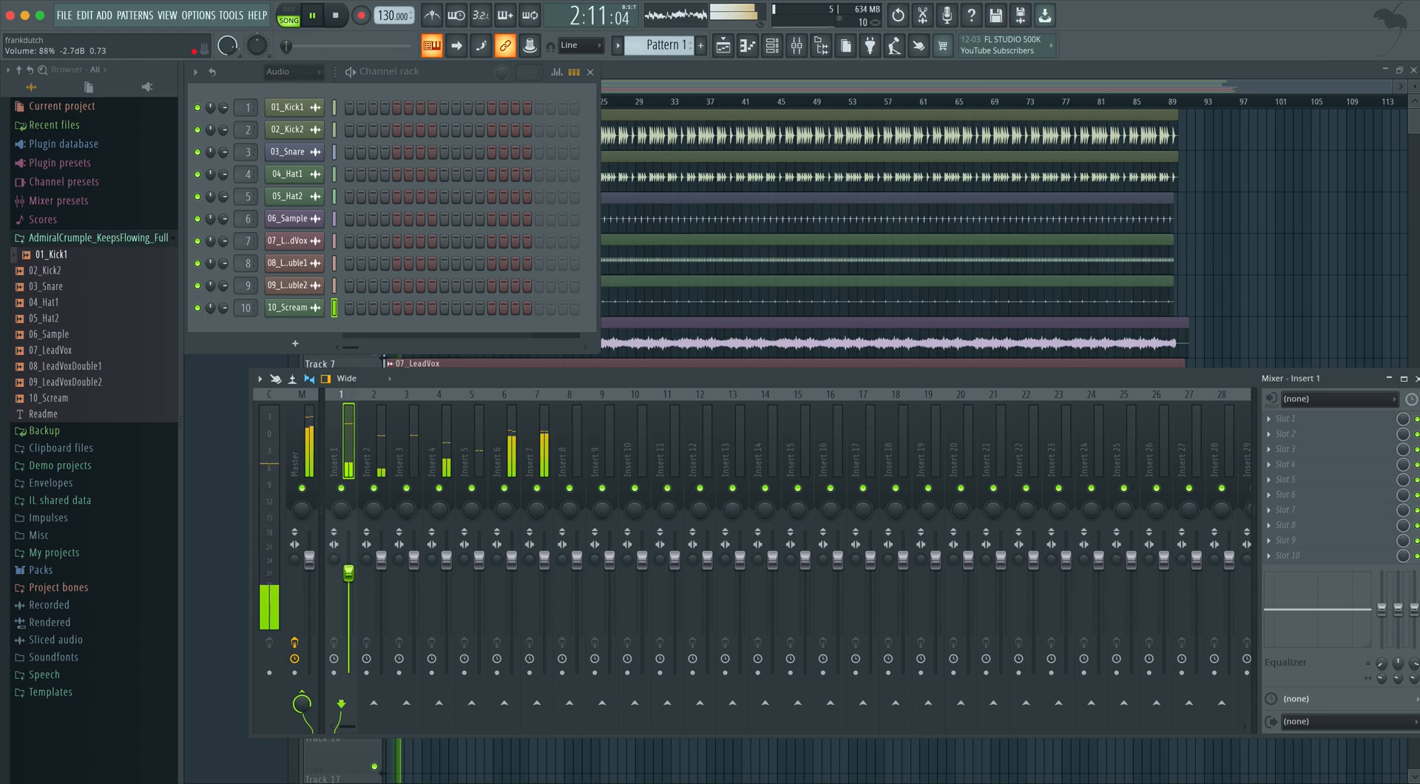
# Stop playback and load the Replika delay into the first effect slot of mixer track 7, the lead vocal.
pyautogui.click(545, 466)
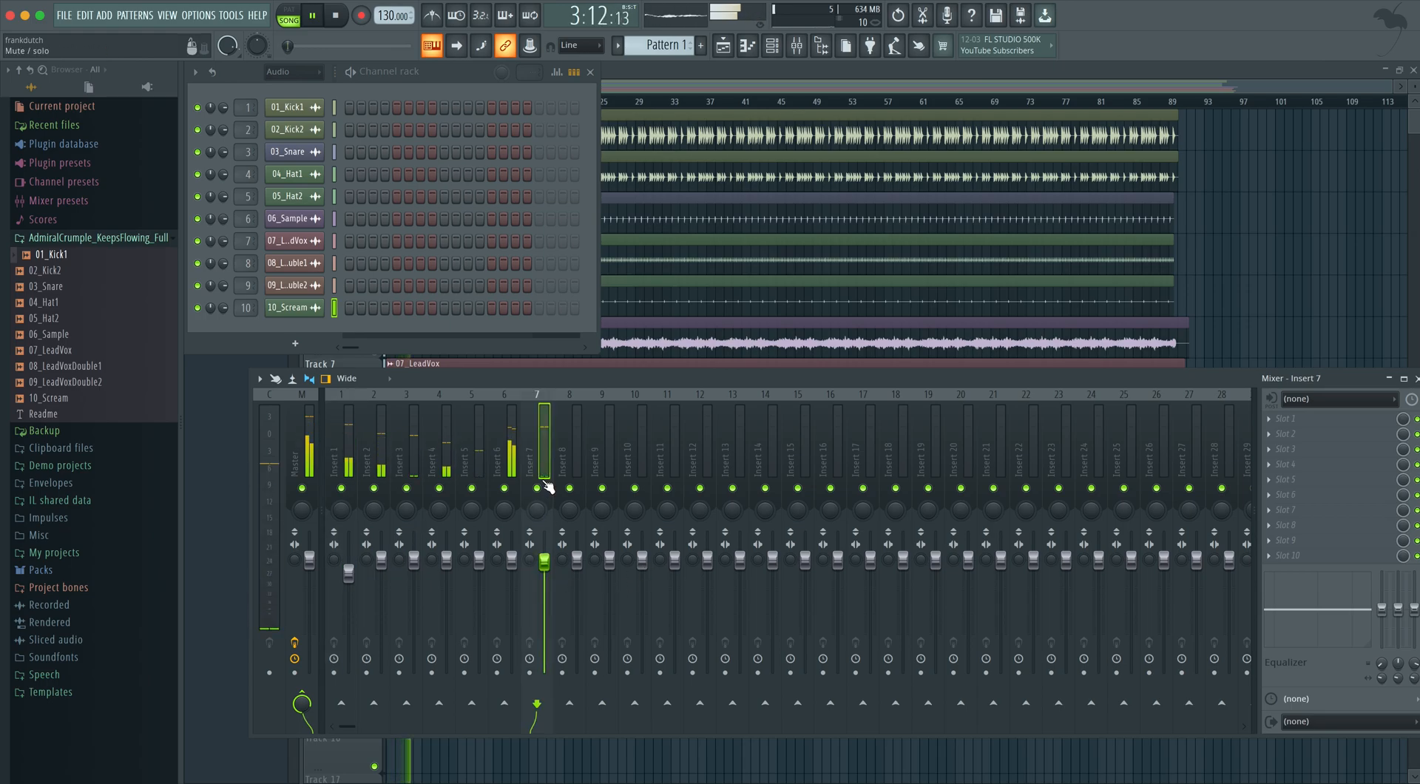
pyautogui.press('space')
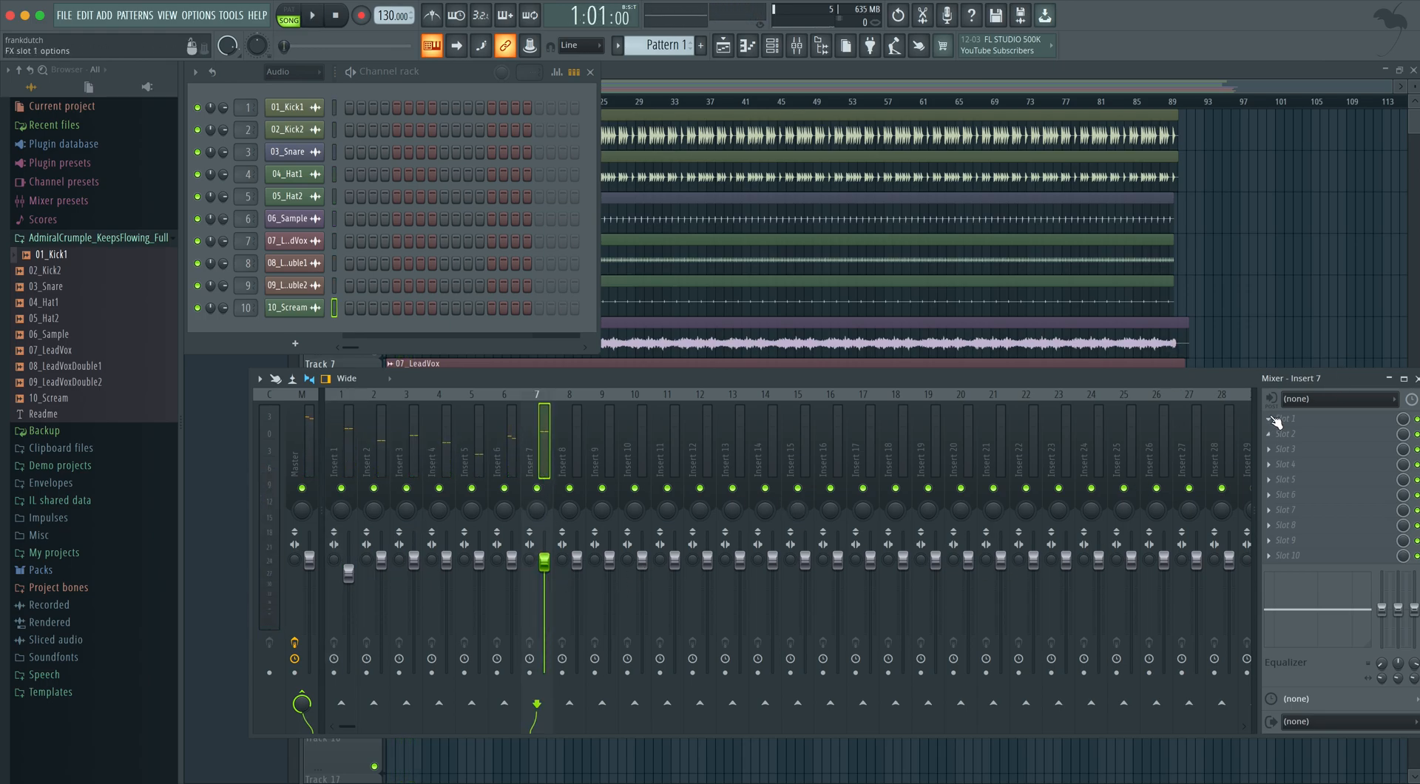
pyautogui.click(1278, 422)
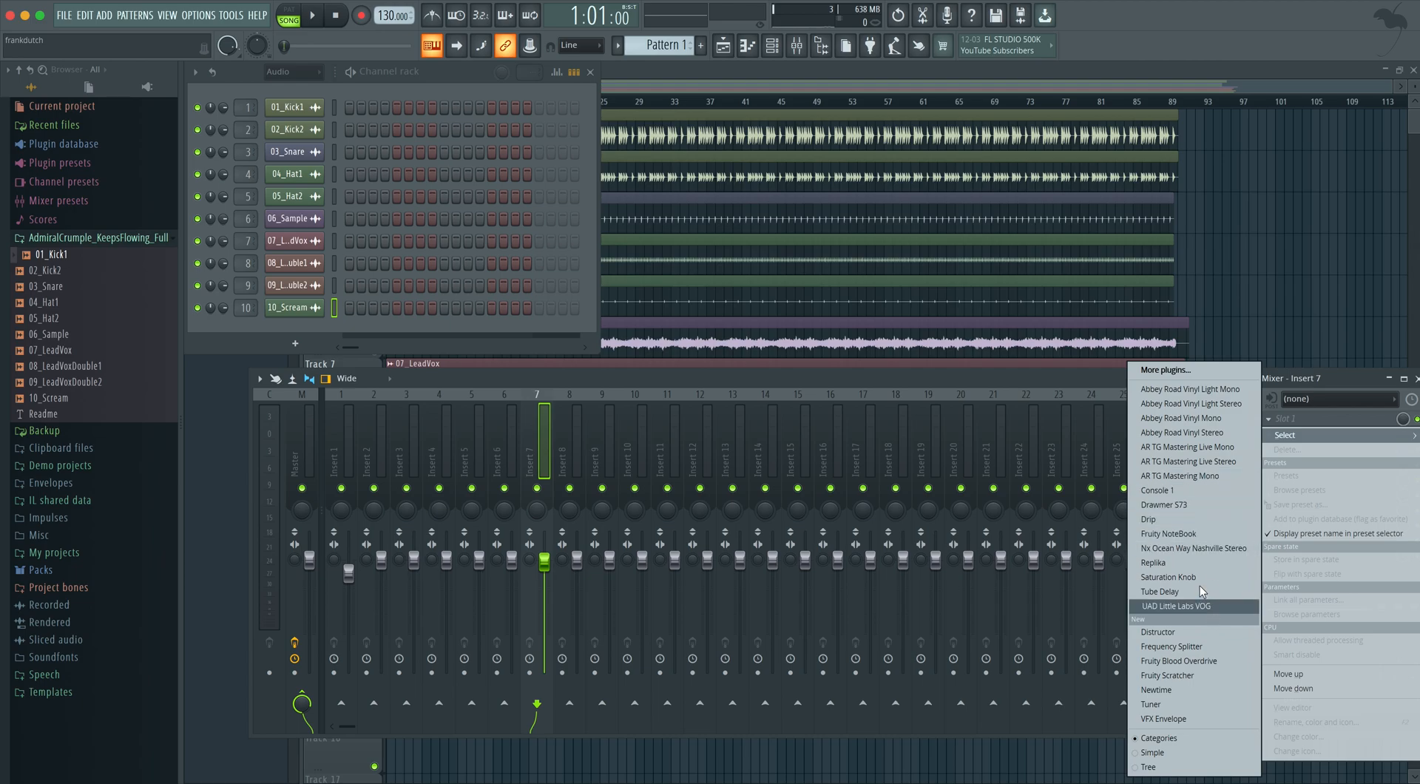
pyautogui.click(1192, 564)
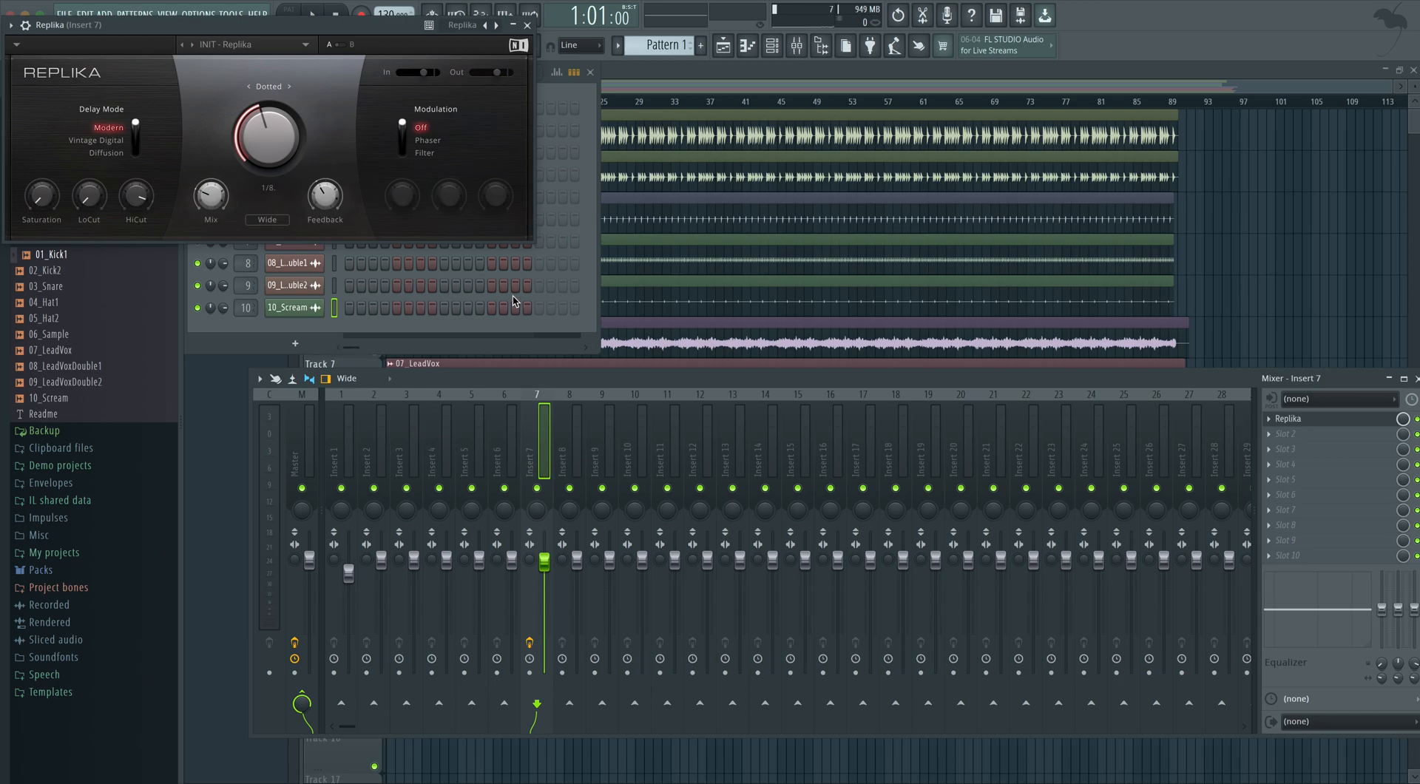
# Play the song from bar 1 and solo mixer track 7 to hear the lead vocal with its delay.
pyautogui.press('space')
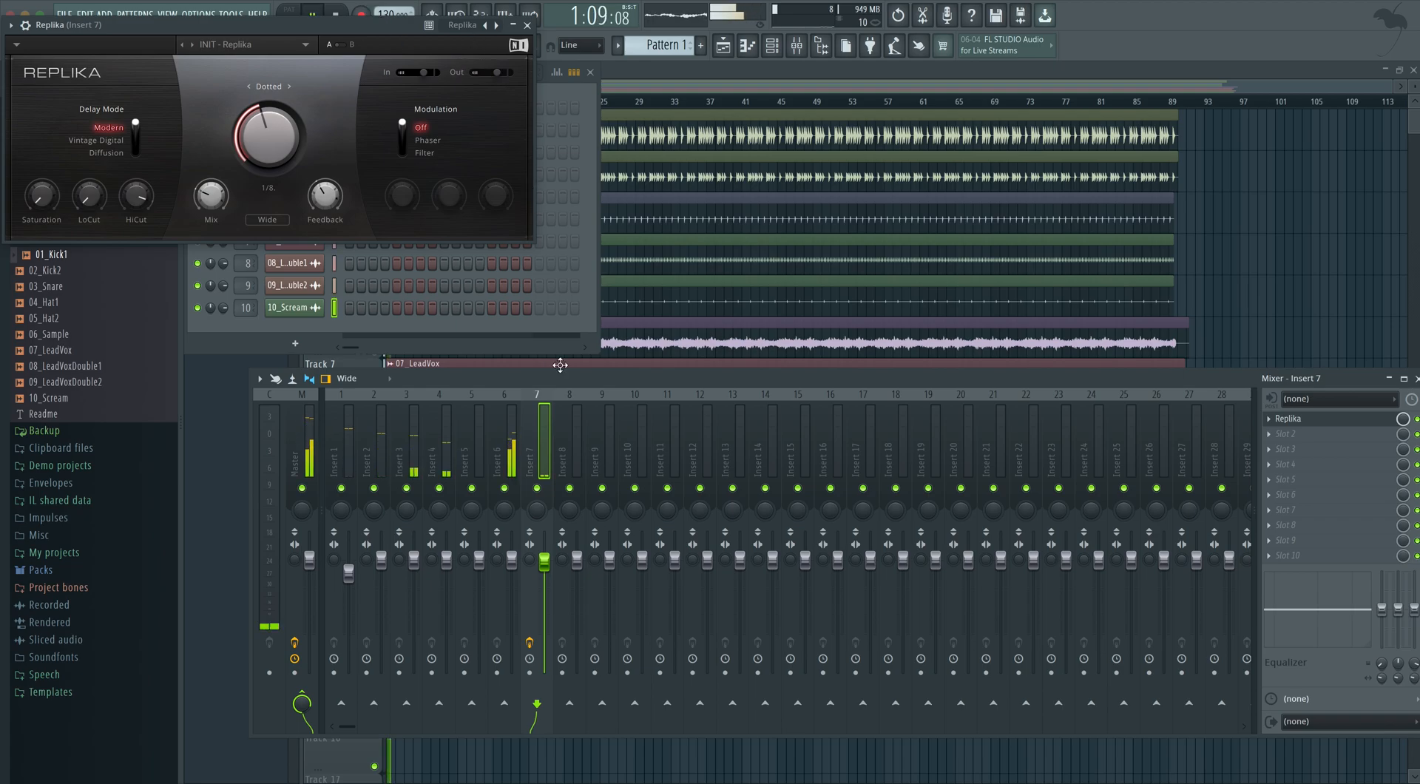
pyautogui.moveTo(216, 200)
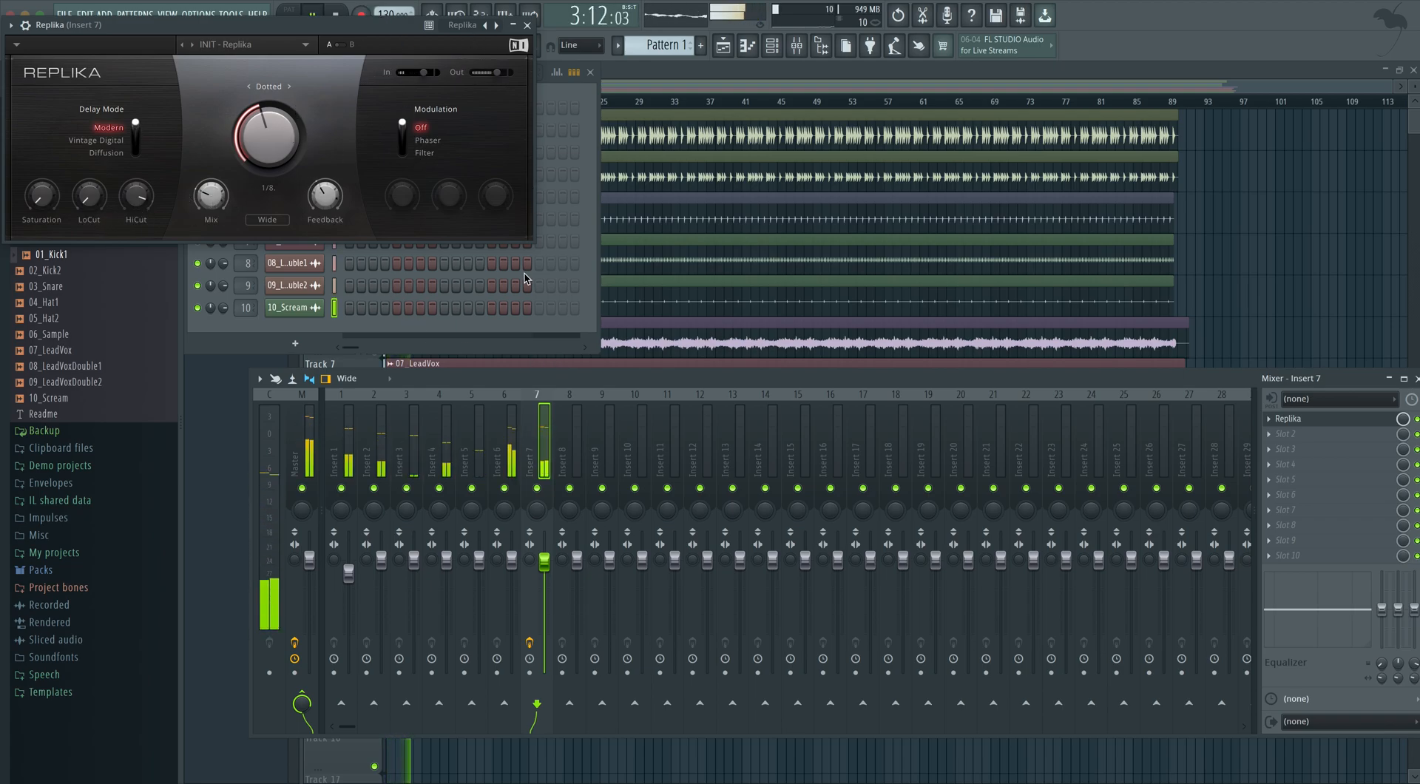
pyautogui.rightClick(538, 488)
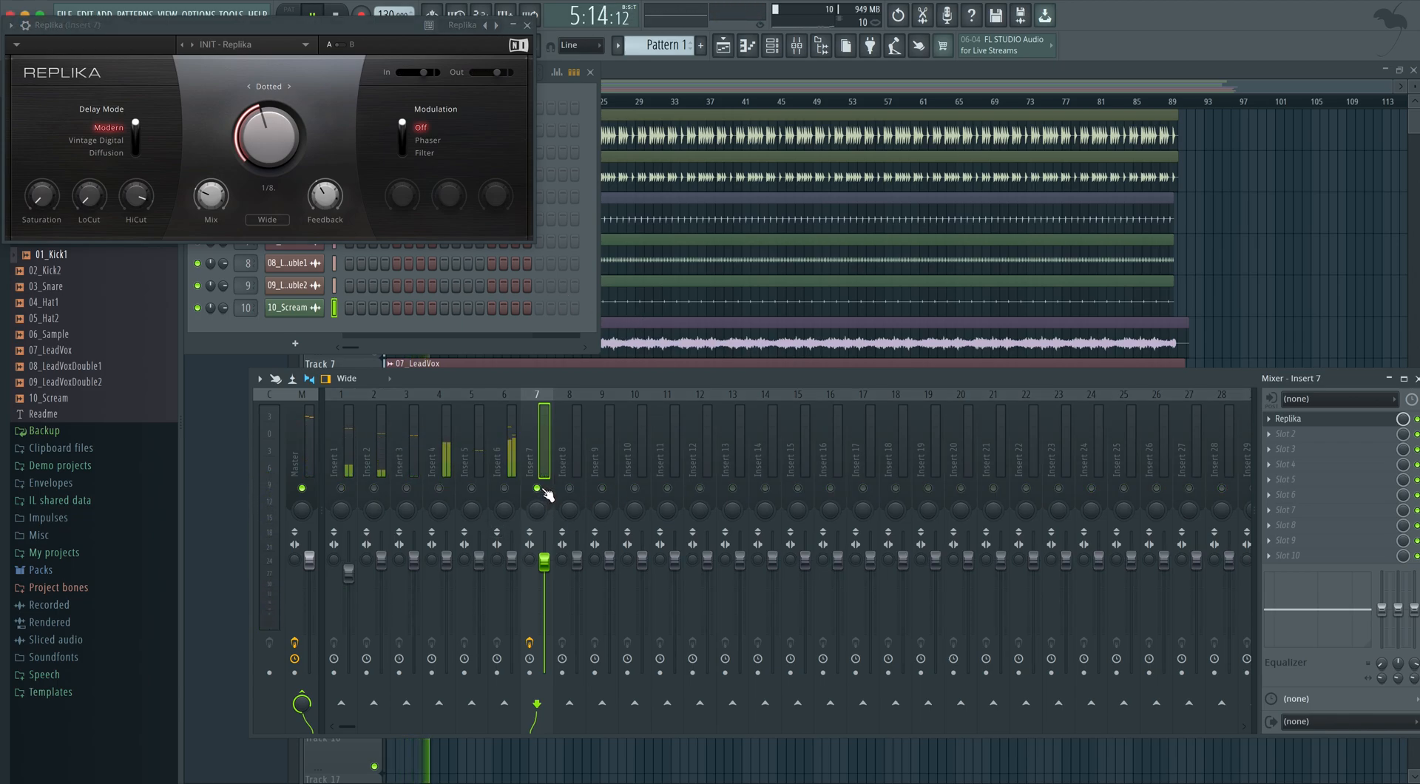